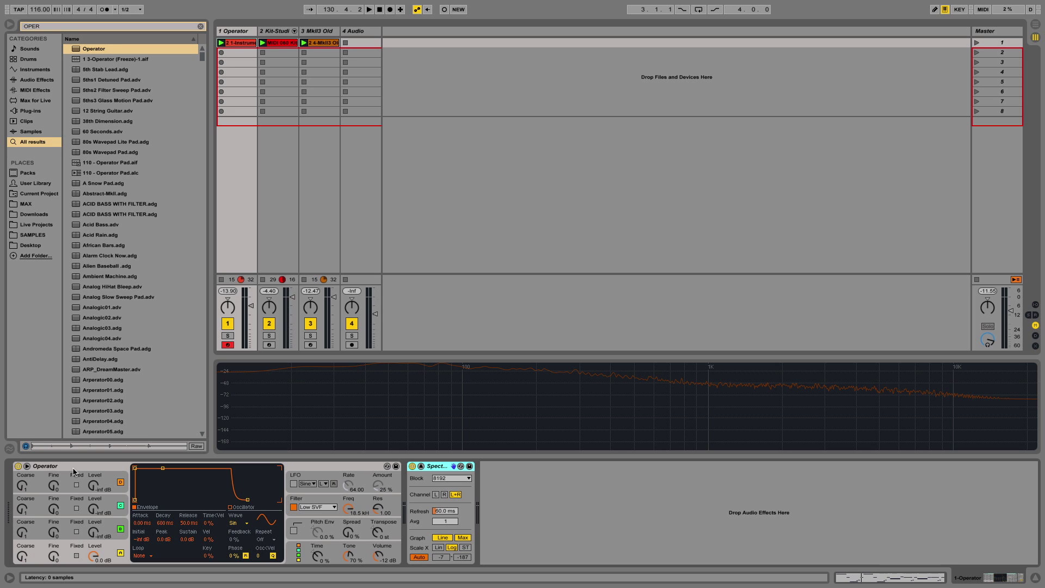
# - Turn on Operator's pitch envelope and rough in its amount and decay
pyautogui.click(108, 469)
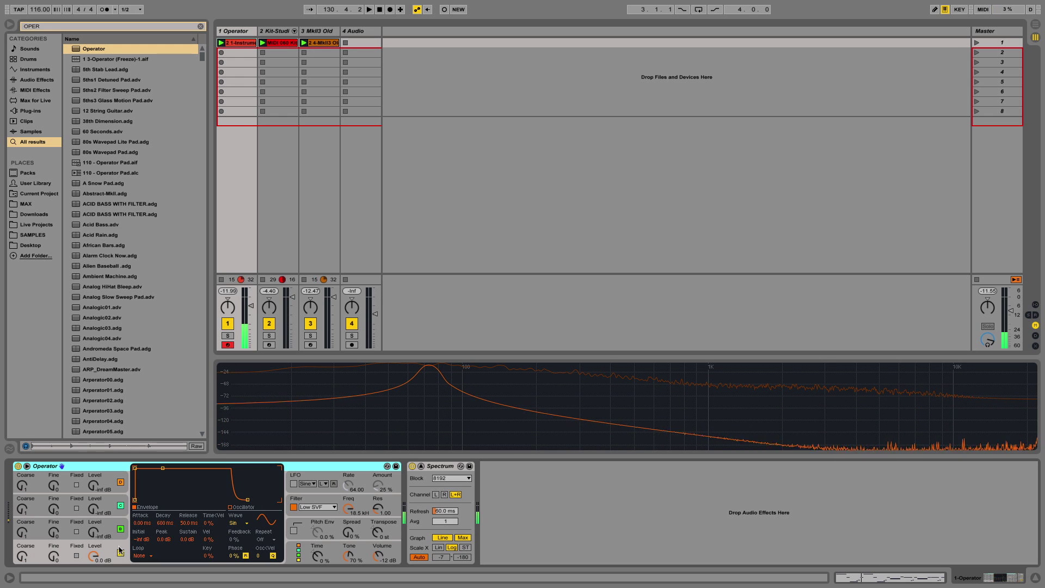
pyautogui.click(293, 531)
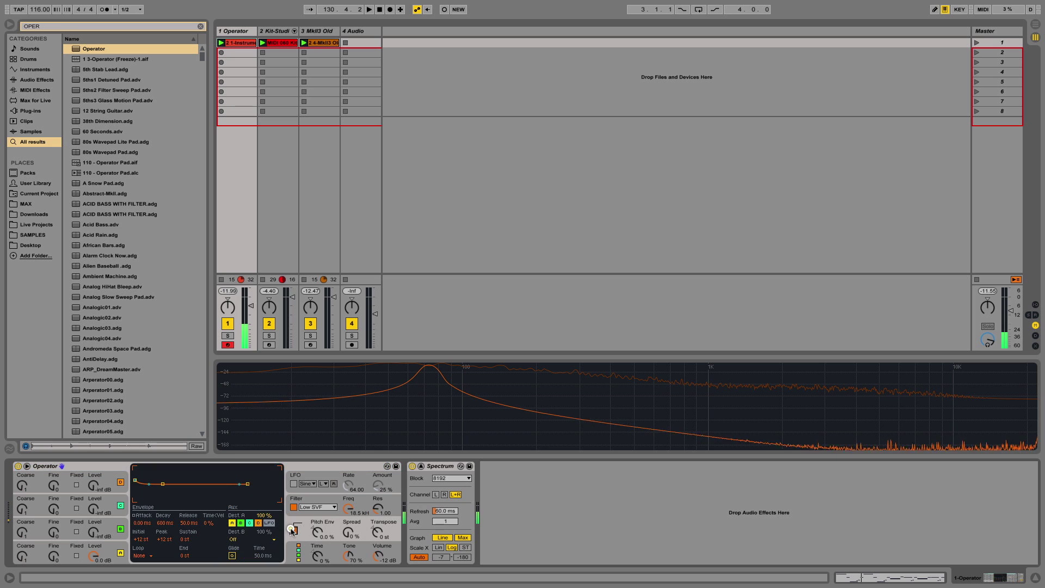
pyautogui.moveTo(327, 538); pyautogui.dragTo(319, 517)
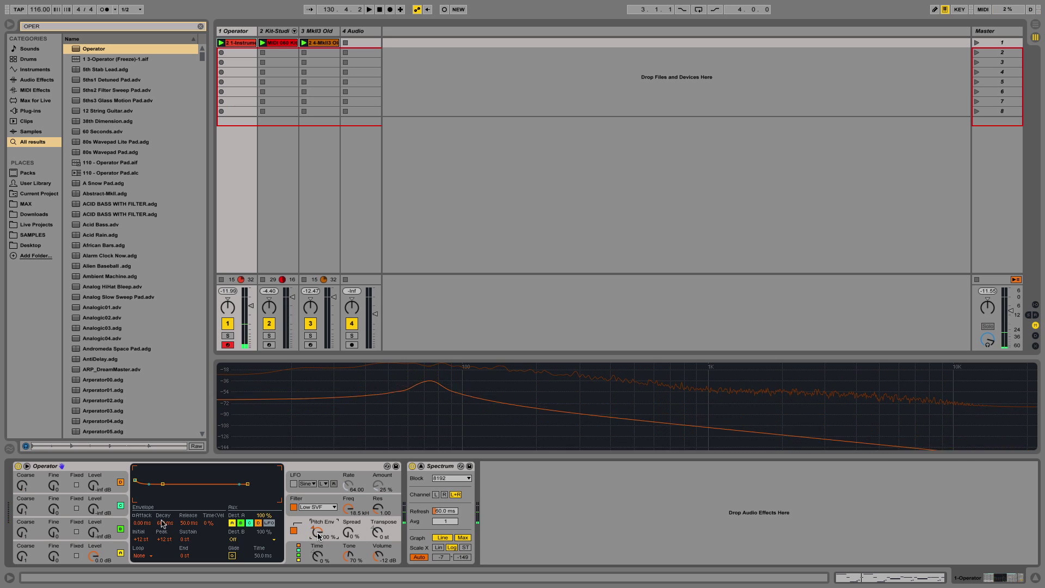
pyautogui.moveTo(162, 524); pyautogui.dragTo(162, 524)
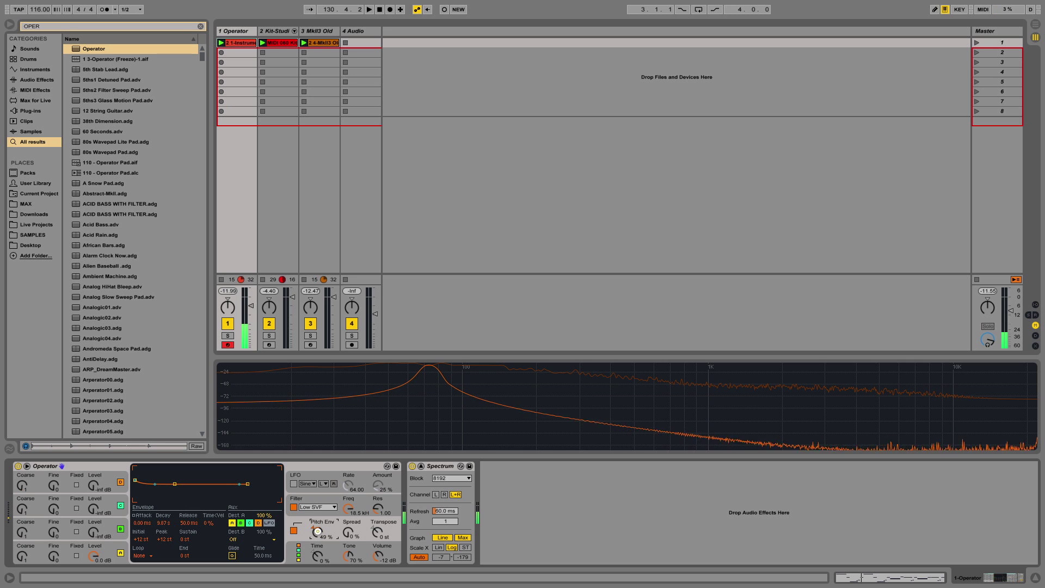
pyautogui.moveTo(319, 535)
pyautogui.mouseDown()
pyautogui.moveTo(319, 559)
pyautogui.moveTo(317, 498)
pyautogui.moveTo(317, 533)
pyautogui.mouseUp()
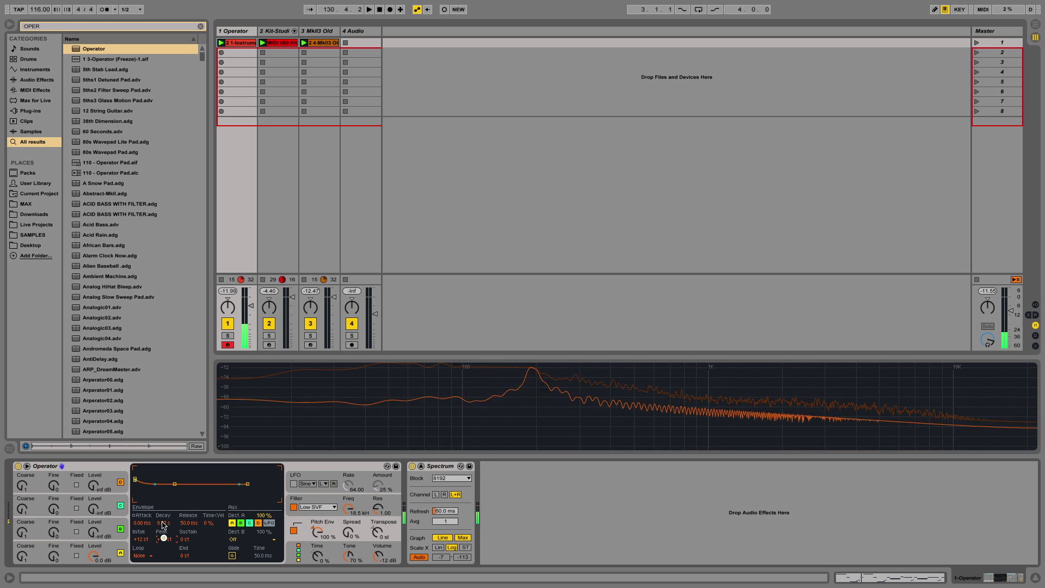
# - Set the pitch envelope peak to +21 st with a 169 ms decay, comparing it off and on
pyautogui.click(165, 539)
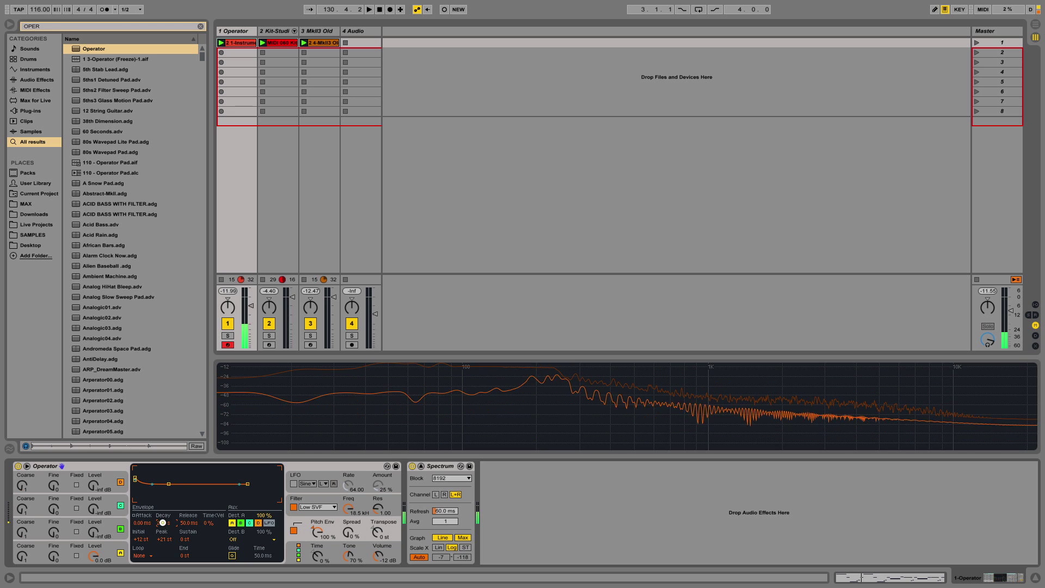
pyautogui.moveTo(162, 523)
pyautogui.mouseDown()
pyautogui.moveTo(162, 533)
pyautogui.moveTo(162, 523)
pyautogui.mouseUp()
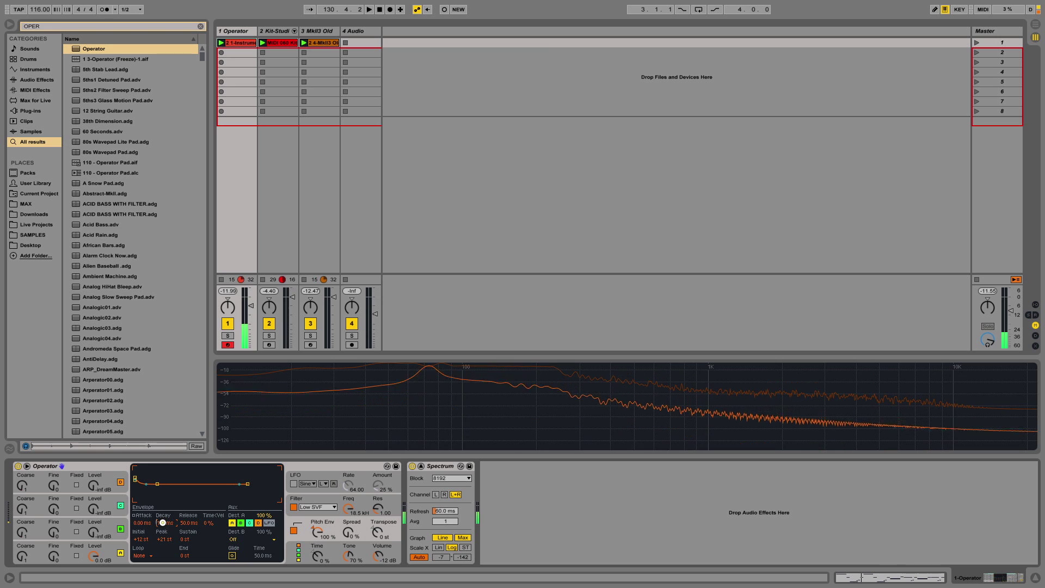
pyautogui.click(294, 530)
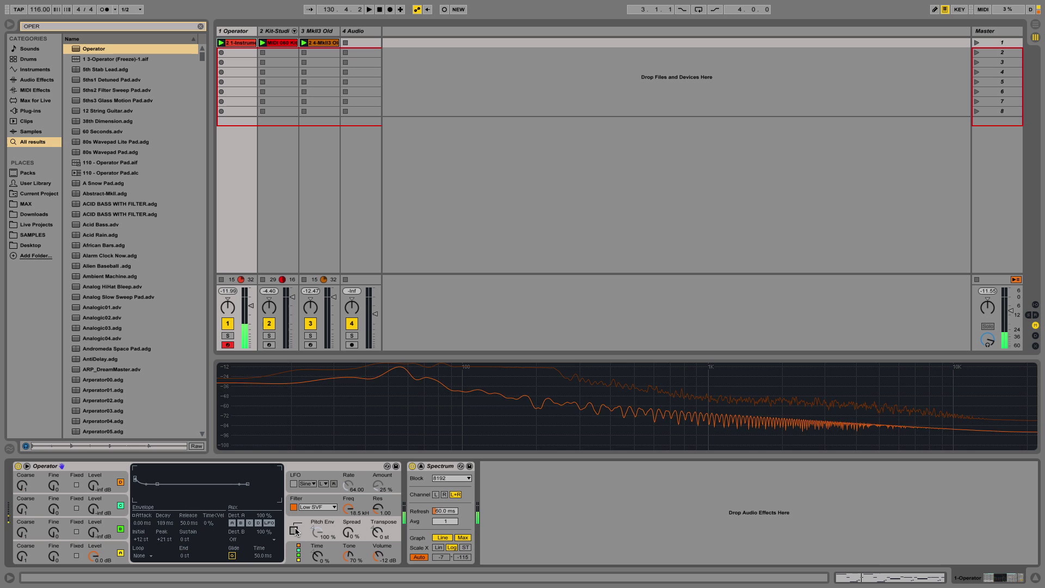
pyautogui.click(294, 530)
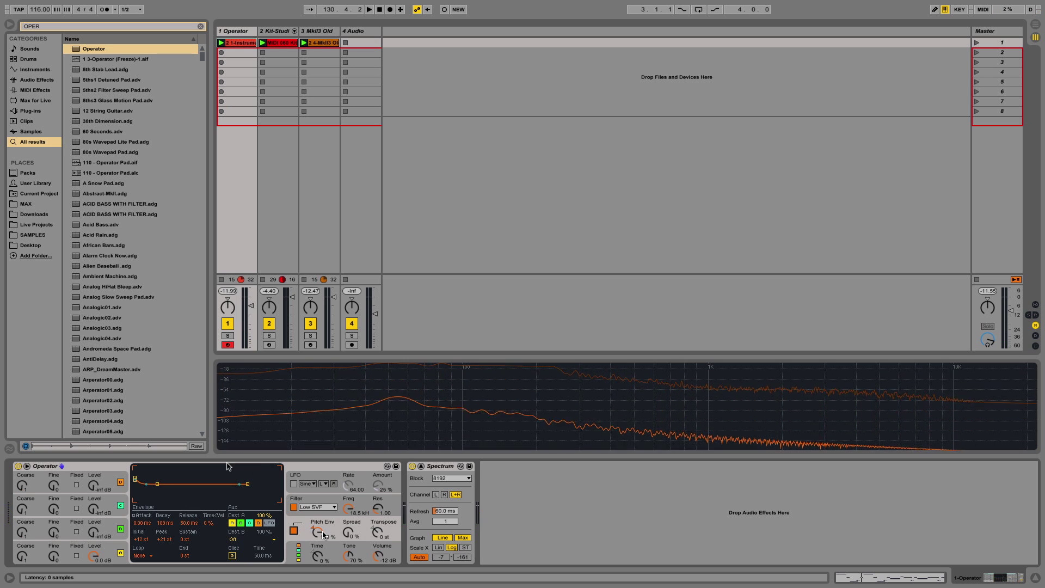
# - Group Operator into an Instrument Rack and map Pitch Envelope Amount to Macro 1
pyautogui.click(79, 467)
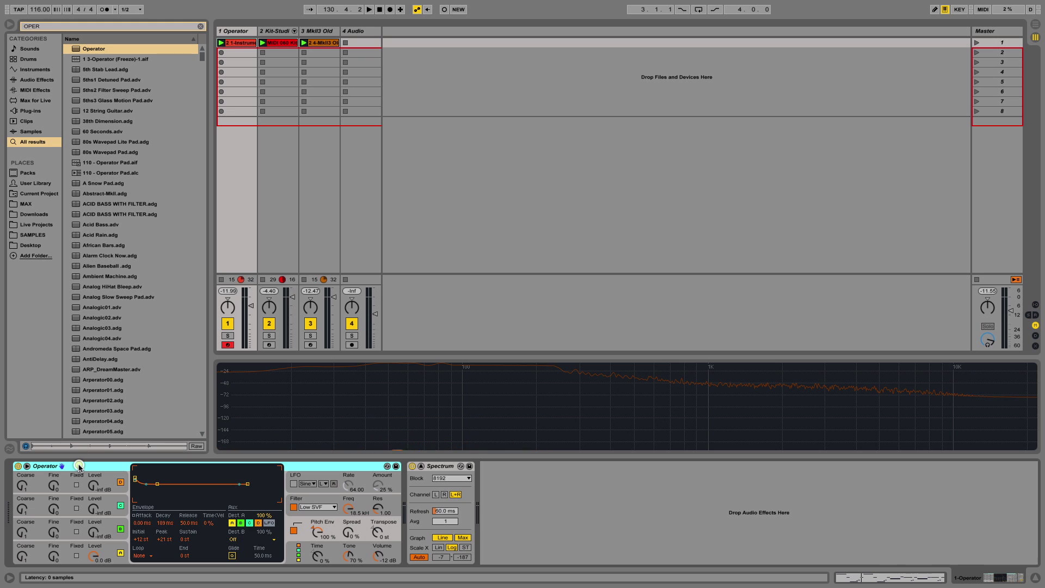
pyautogui.press('super+g')
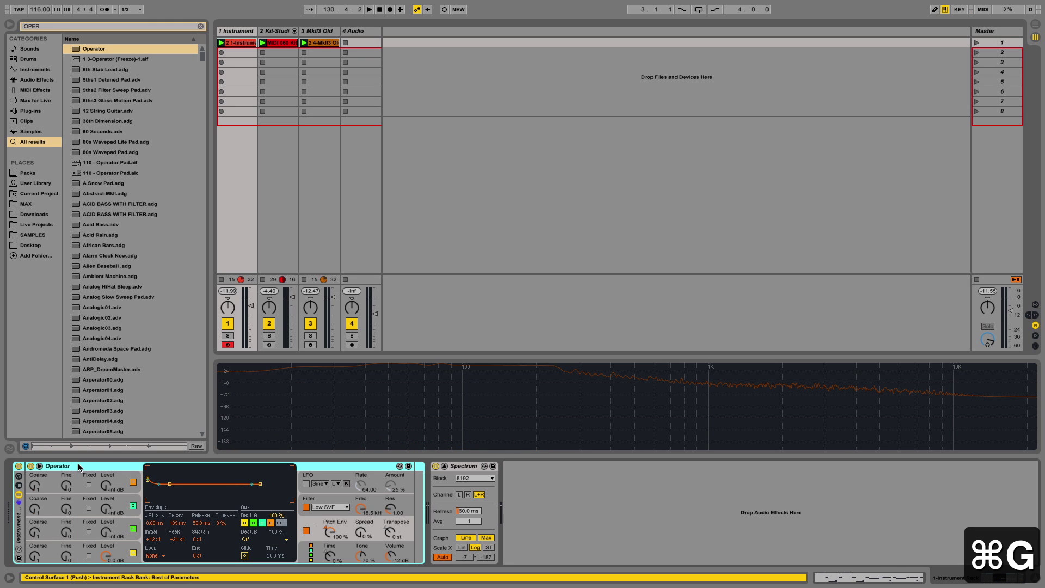
pyautogui.click(18, 479)
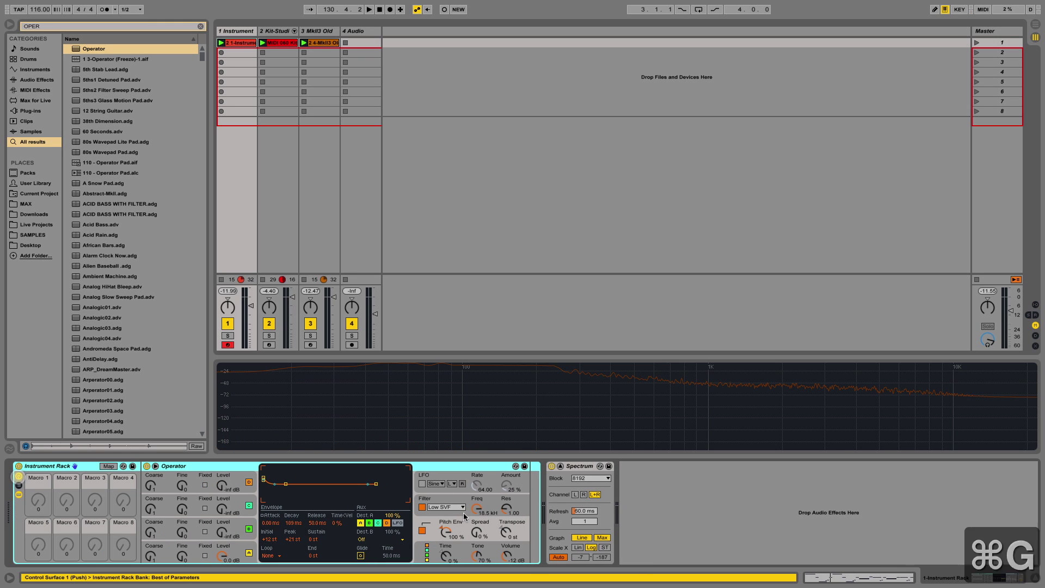
pyautogui.rightClick(448, 533)
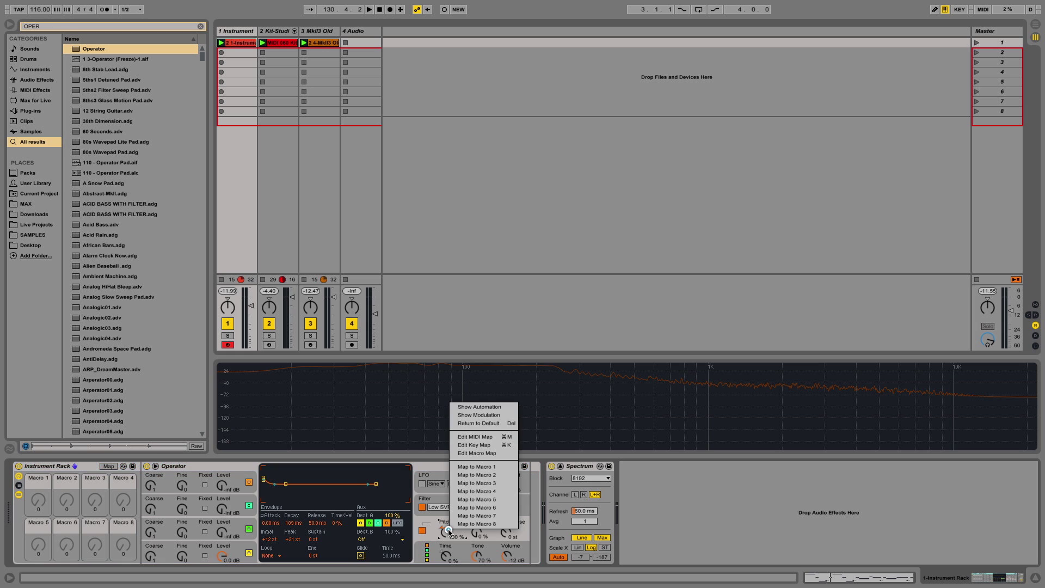
pyautogui.click(489, 467)
# - Rename Macro 1 to KNOCK, turn it up to 100%, and show the mapping ranges
pyautogui.click(39, 485)
pyautogui.press('super+r')
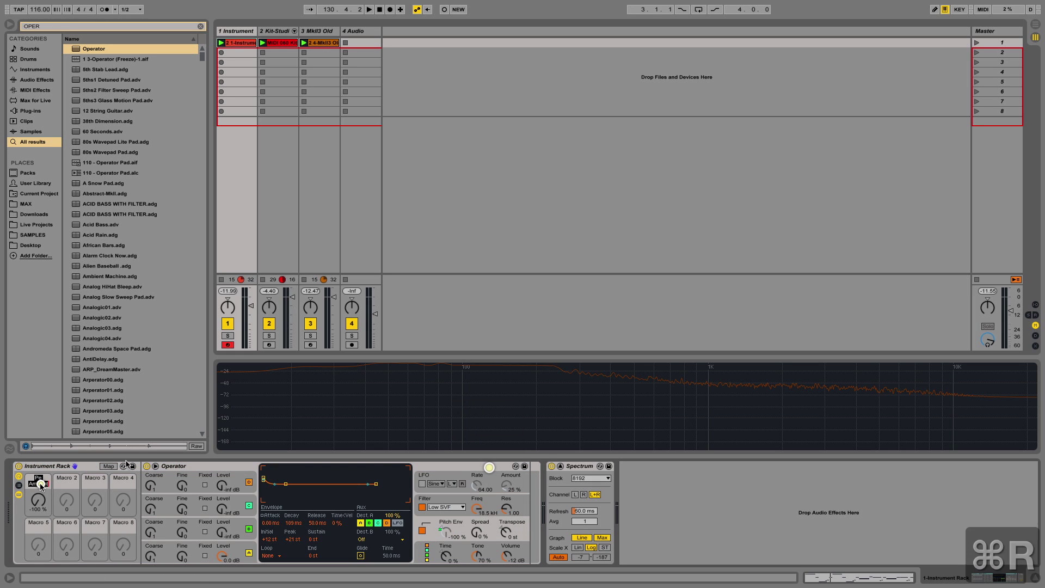
pyautogui.write('KNOCK')
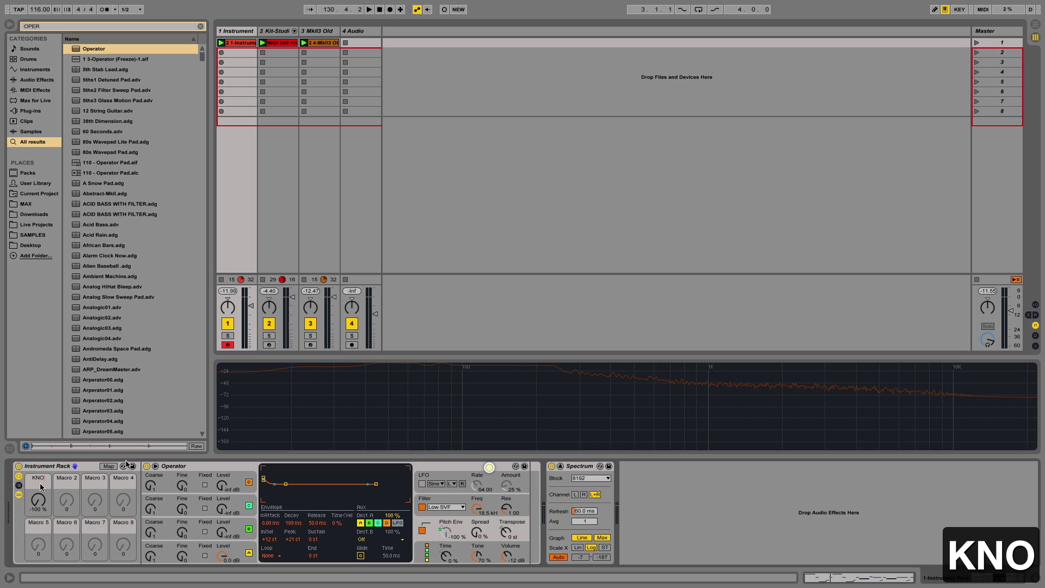
pyautogui.press('Return')
pyautogui.click(41, 479)
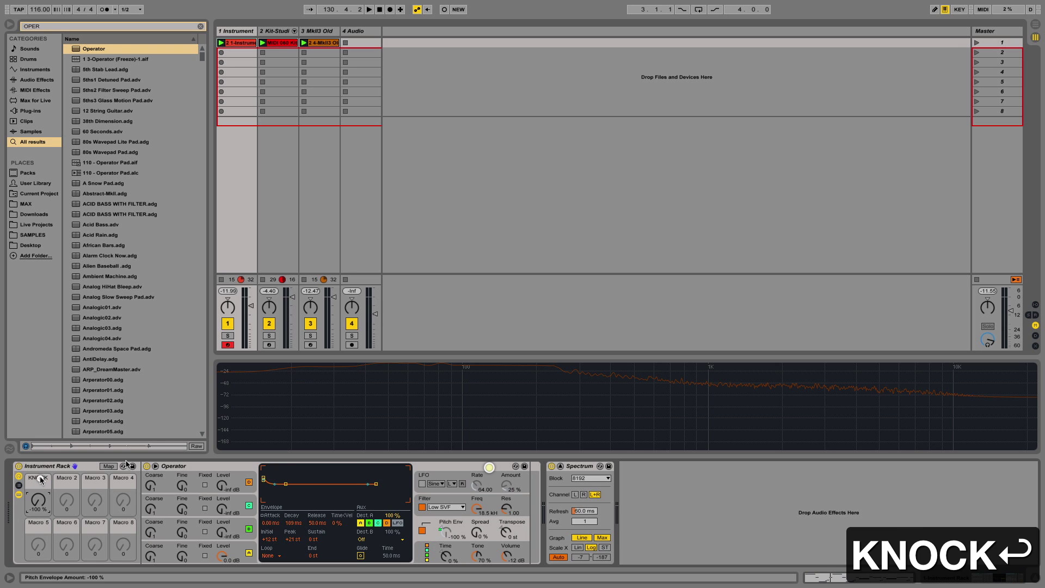
pyautogui.moveTo(39, 503); pyautogui.dragTo(39, 455)
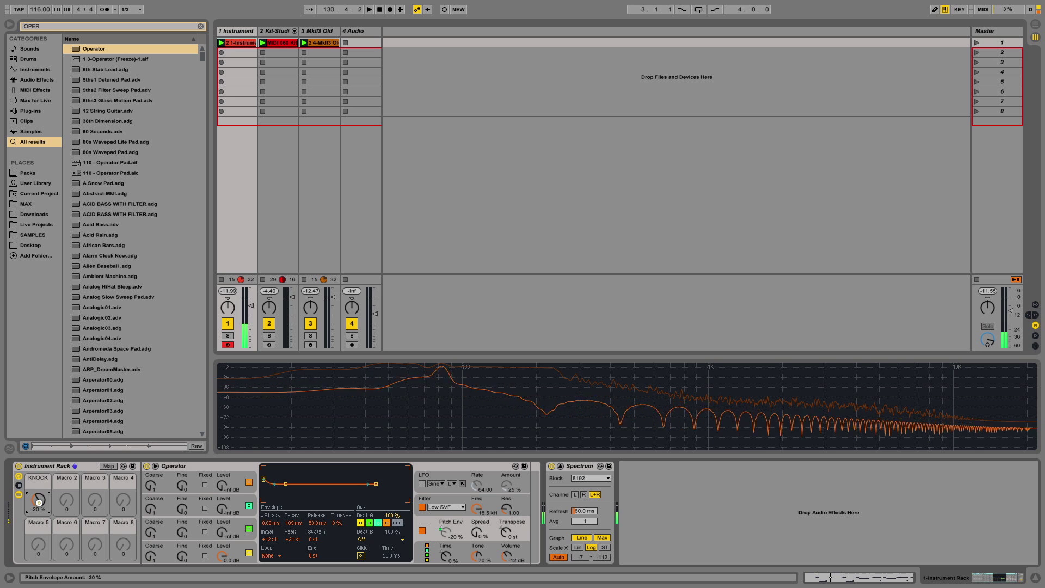
pyautogui.moveTo(38, 503); pyautogui.dragTo(39, 468)
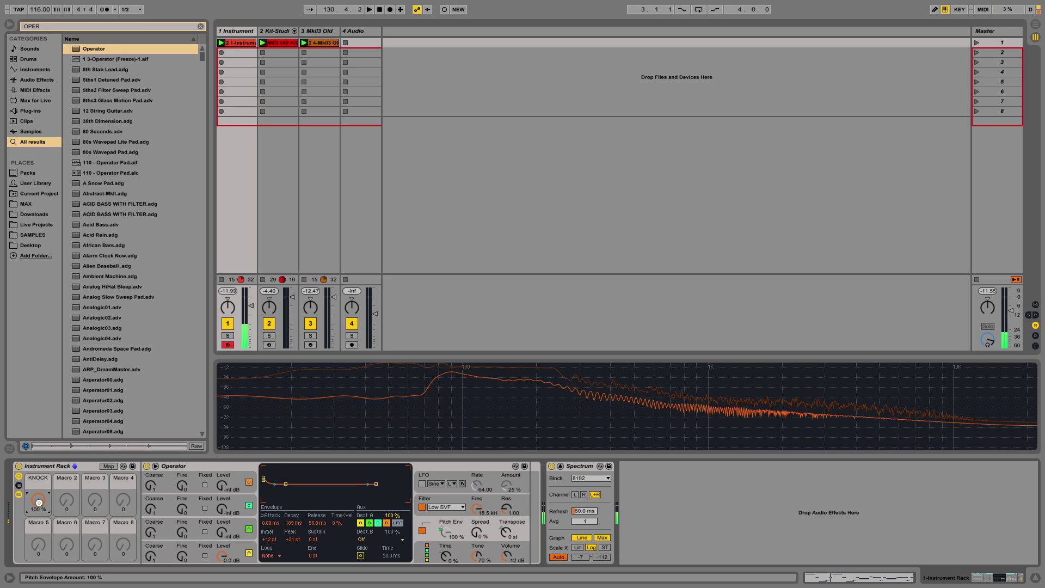
pyautogui.click(109, 467)
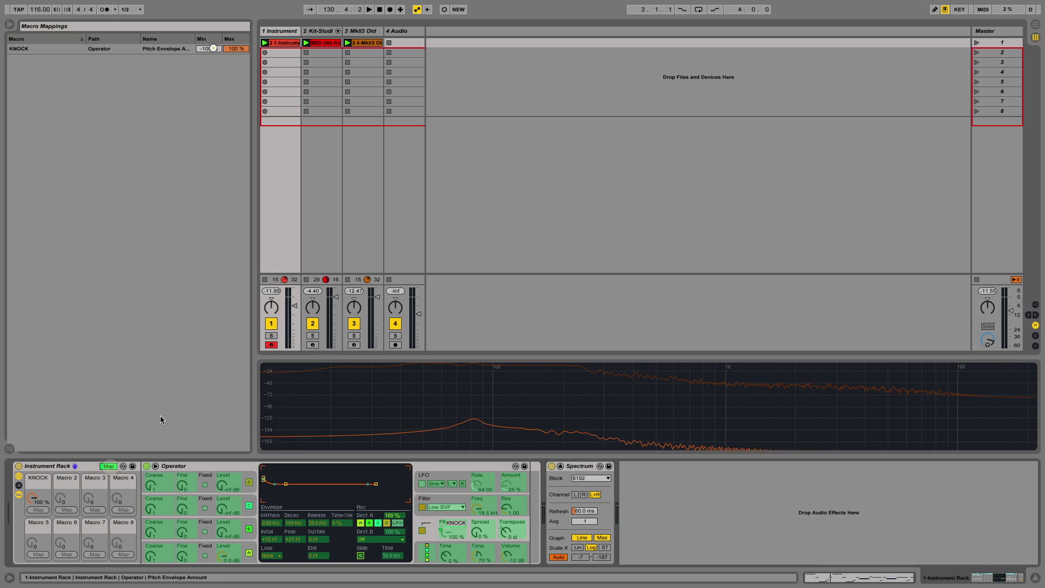
# - Set KNOCK's mapping minimum to 0%, exit mapping mode and test the KNOCK knob
pyautogui.click(212, 49)
pyautogui.write('0')
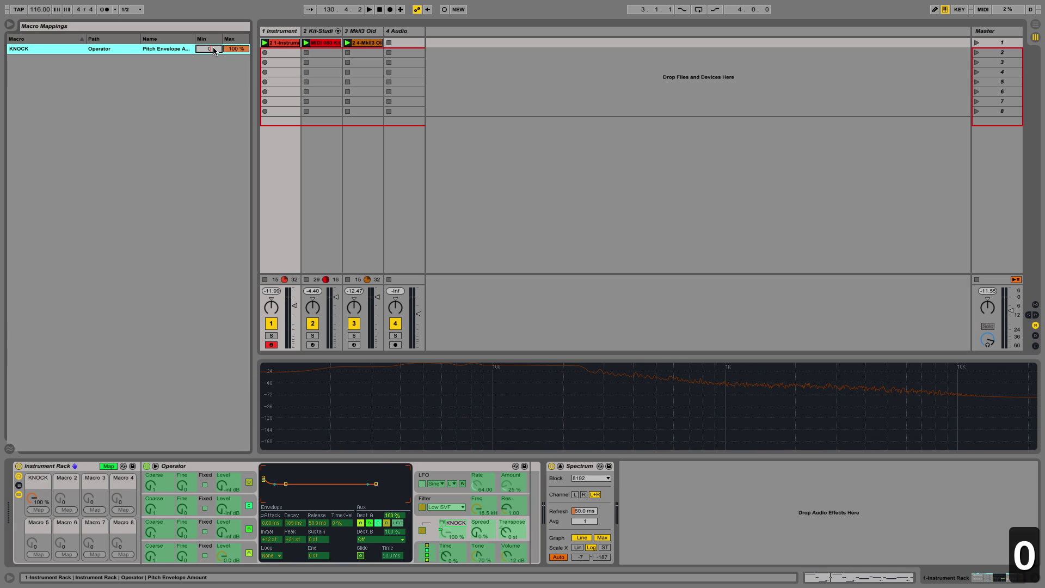
pyautogui.press('Return')
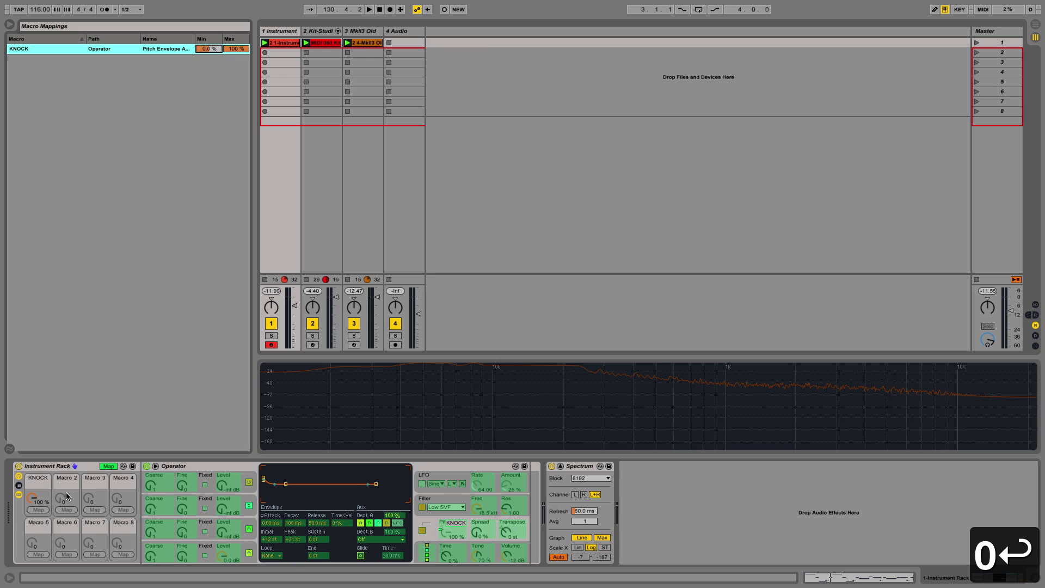
pyautogui.click(109, 466)
pyautogui.moveTo(39, 499); pyautogui.dragTo(42, 501)
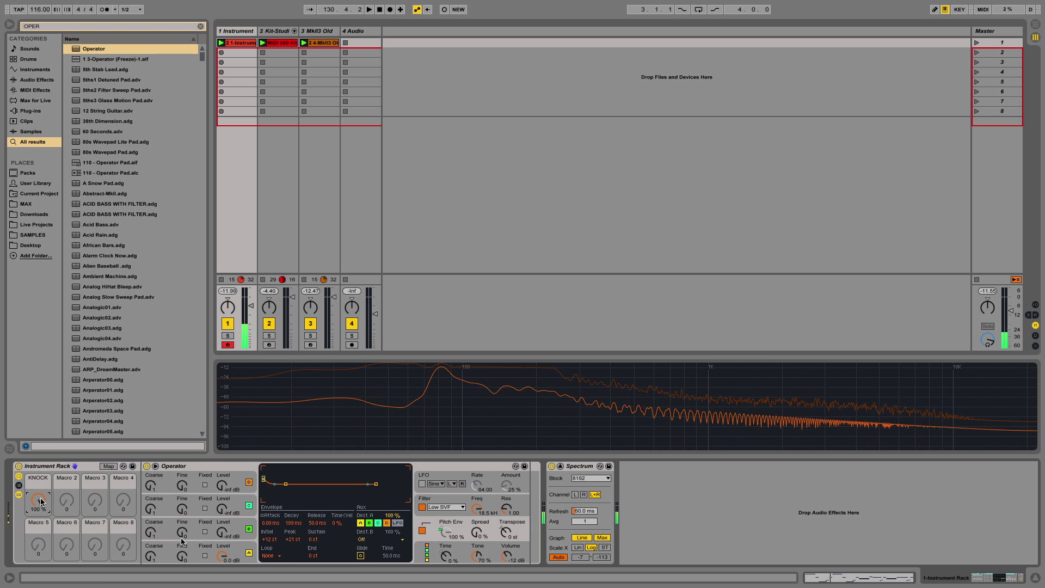
# - Show oscillator A's envelope and set its release to about 20 ms
pyautogui.click(243, 542)
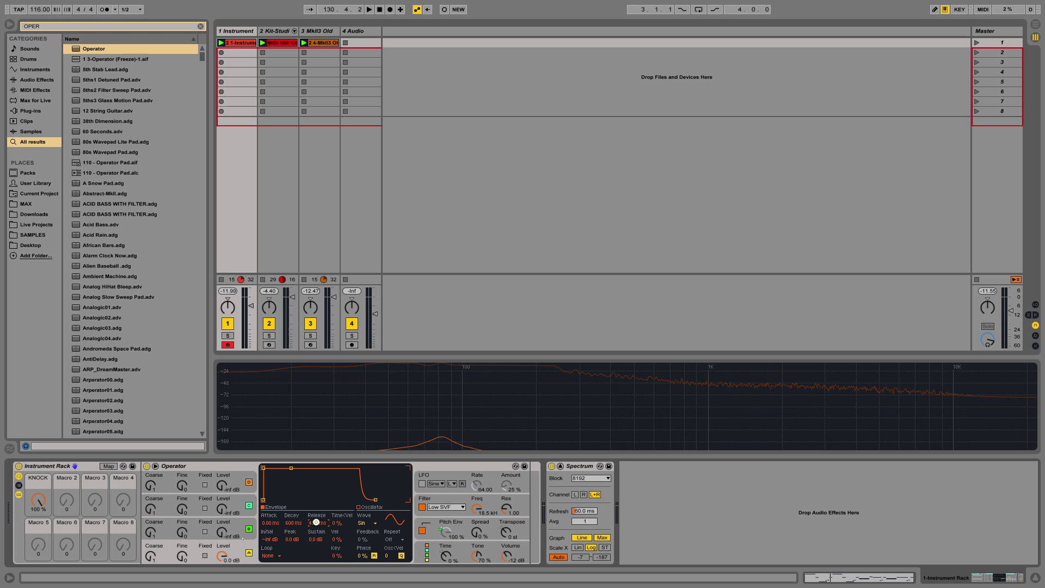
pyautogui.moveTo(316, 523); pyautogui.dragTo(299, 526)
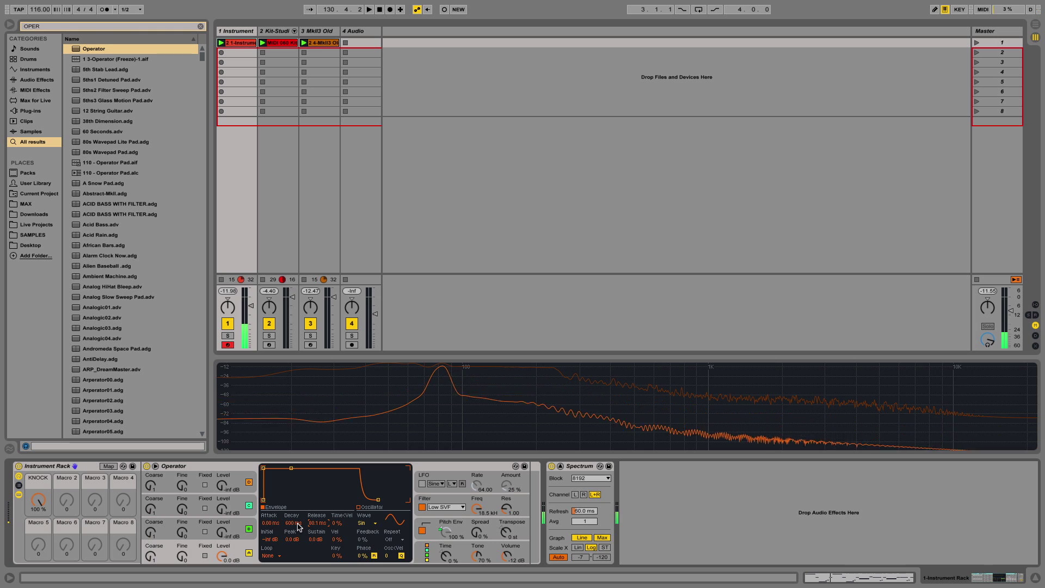
# - Change Operator's polyphony voice count in its global settings
pyautogui.click(434, 554)
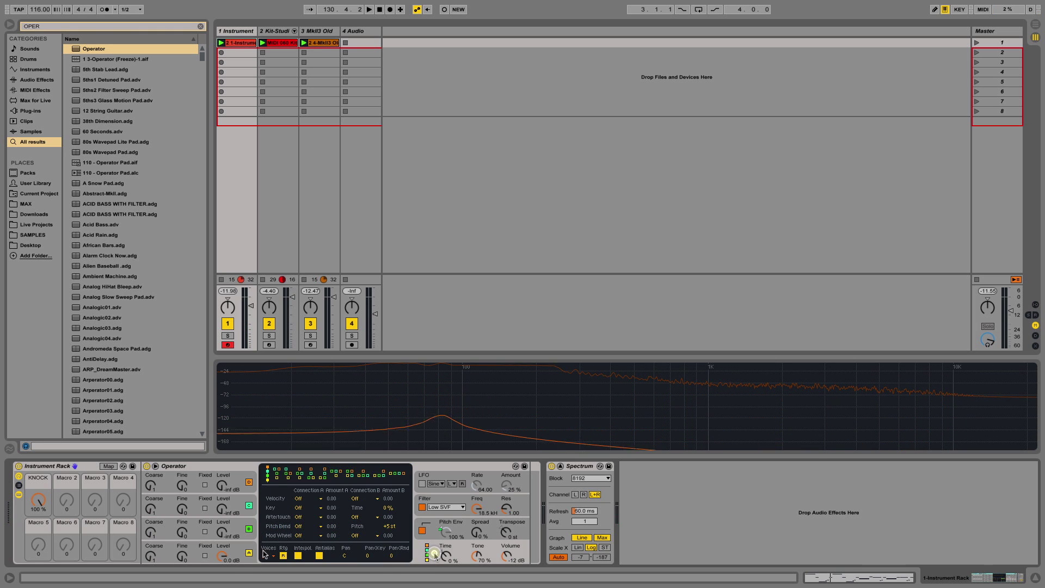
pyautogui.click(263, 554)
pyautogui.click(266, 450)
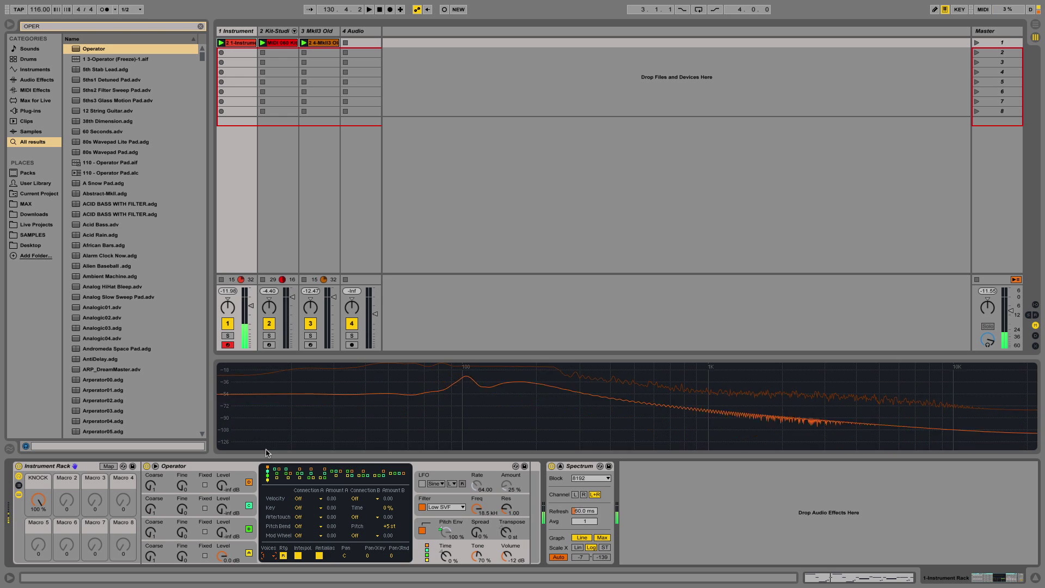
# - Bring back the pitch envelope settings and enable Glide
pyautogui.click(417, 554)
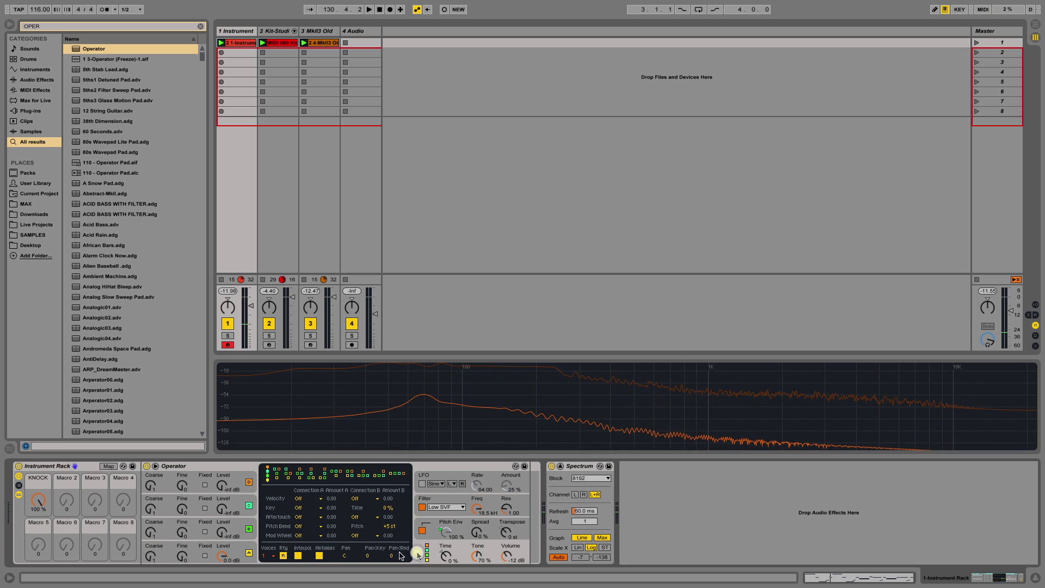
pyautogui.click(430, 536)
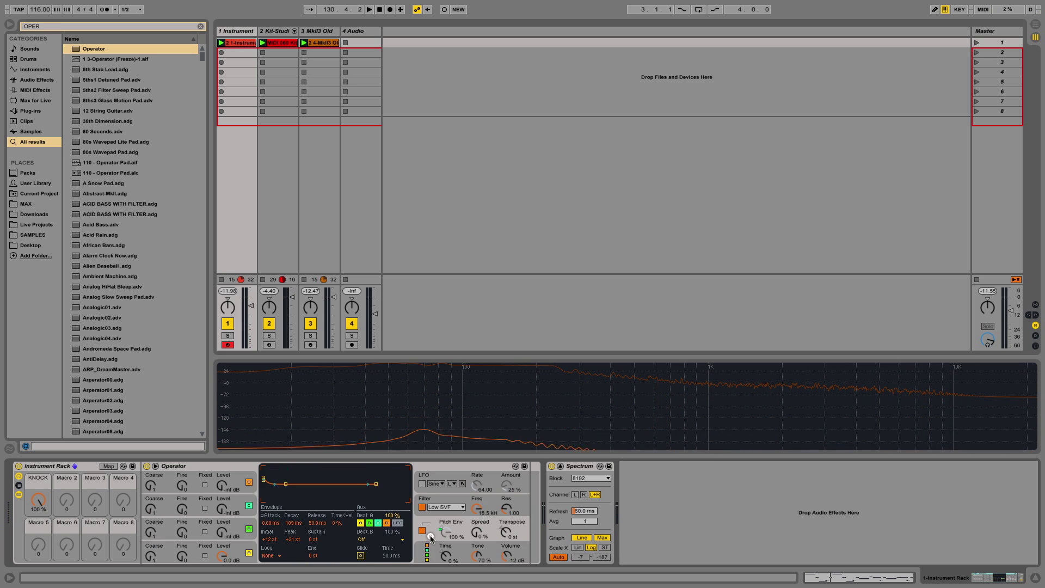
pyautogui.click(360, 556)
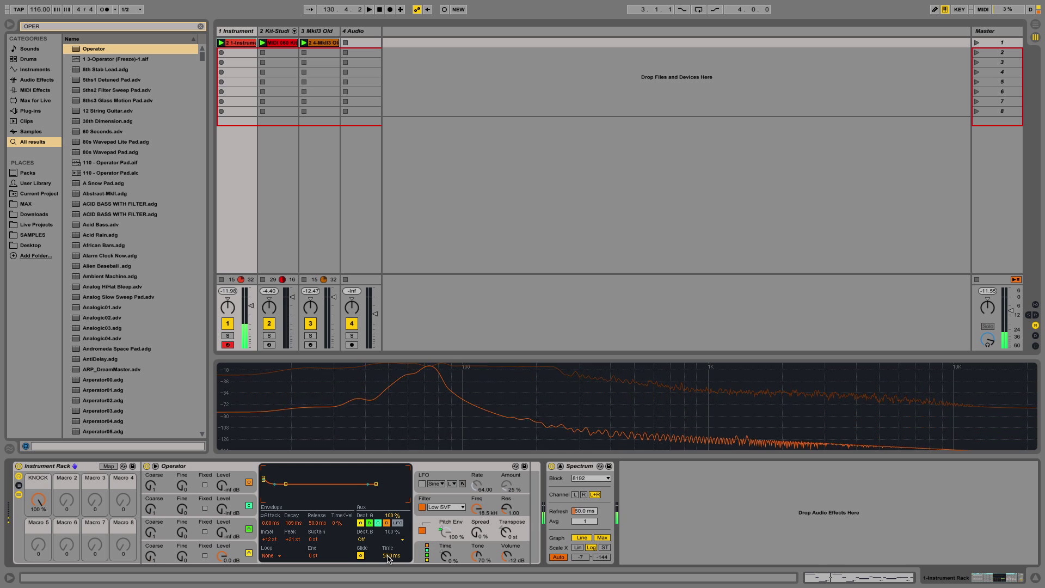
# - Lengthen Glide Time to about 338 ms and map it to Macro 2
pyautogui.click(387, 555)
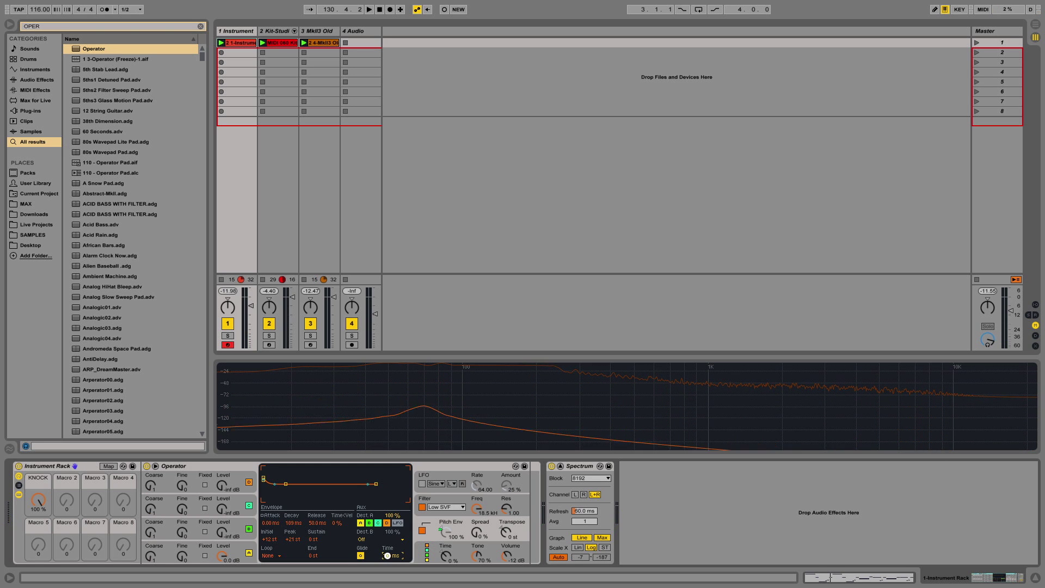
pyautogui.moveTo(387, 555); pyautogui.dragTo(389, 559)
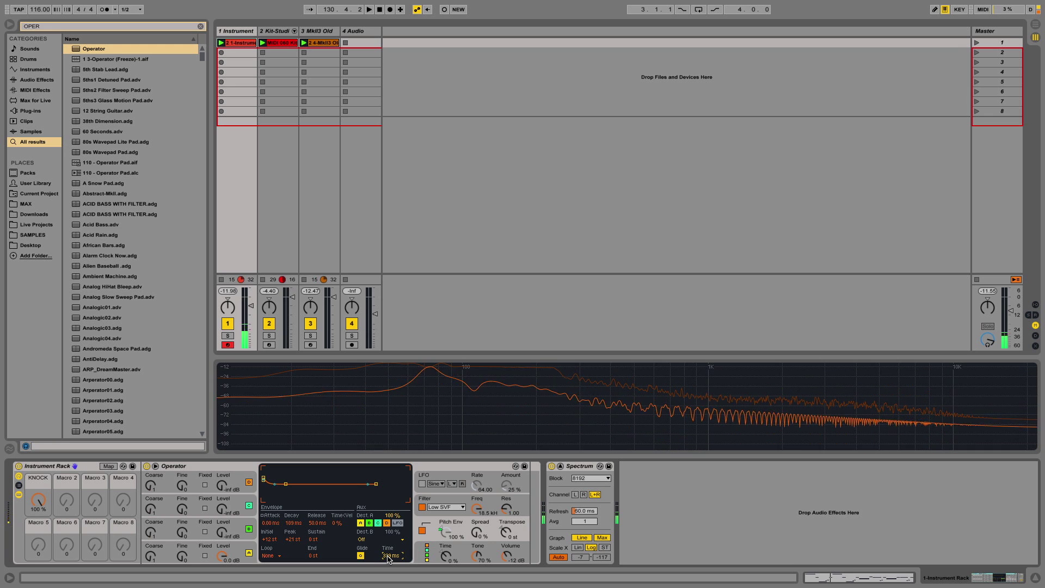
pyautogui.rightClick(387, 556)
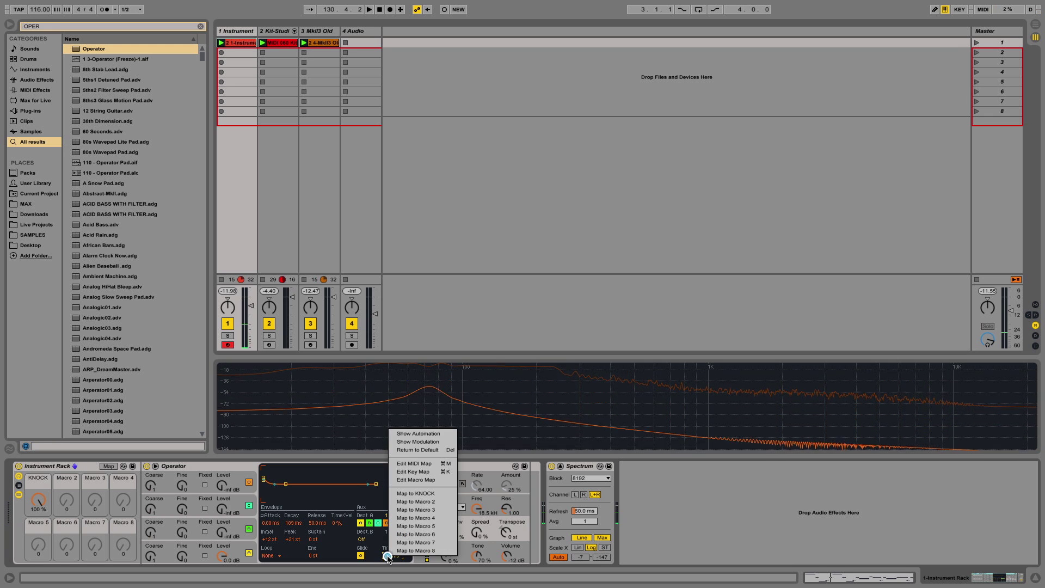
pyautogui.click(416, 502)
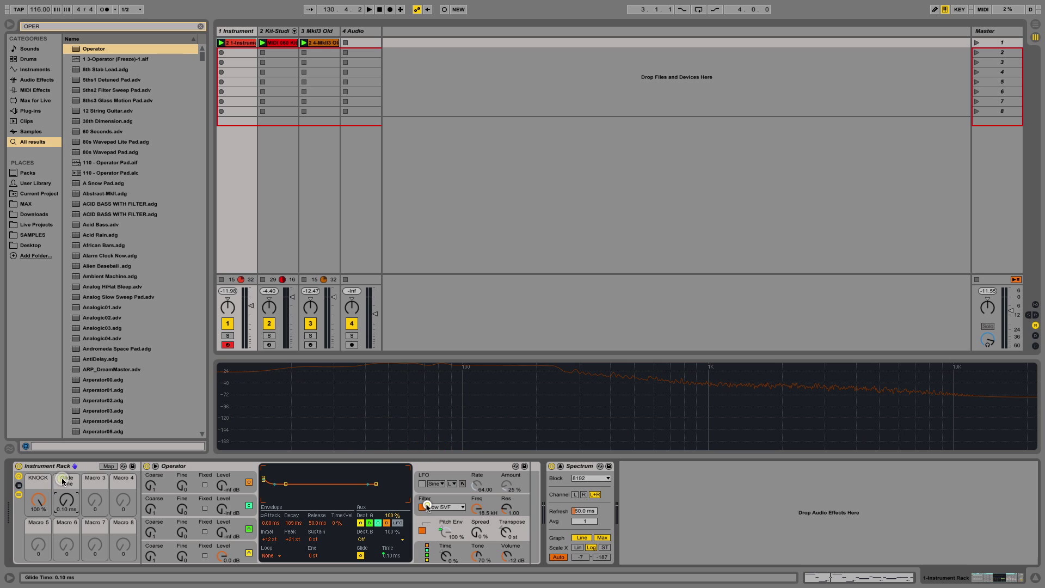
# - Rename Macro 2 to GLIDE TIME and set it to roughly 203 ms
pyautogui.press('super+r')
pyautogui.write('GLIDE TIME')
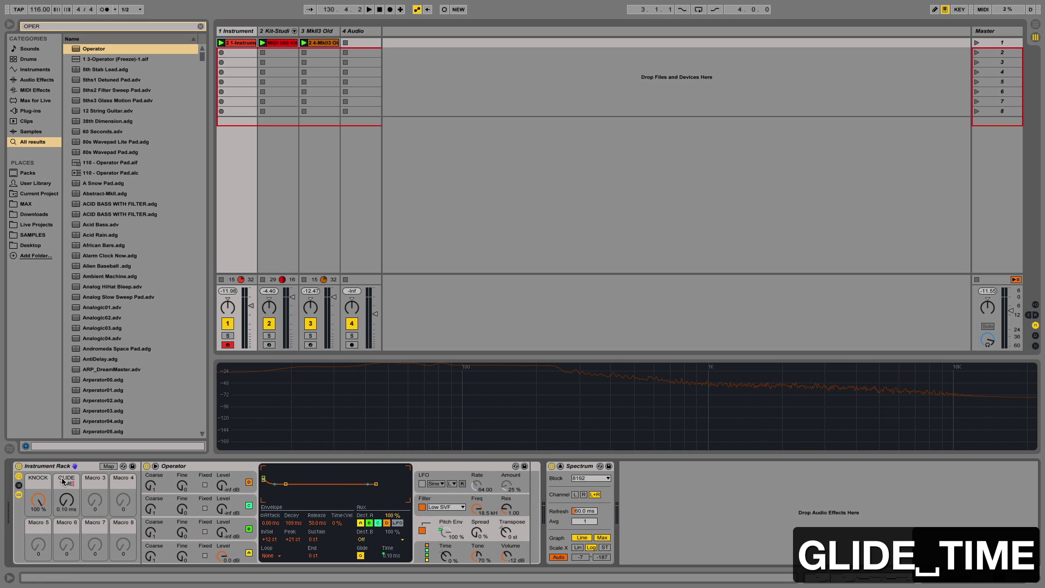
pyautogui.press('Return')
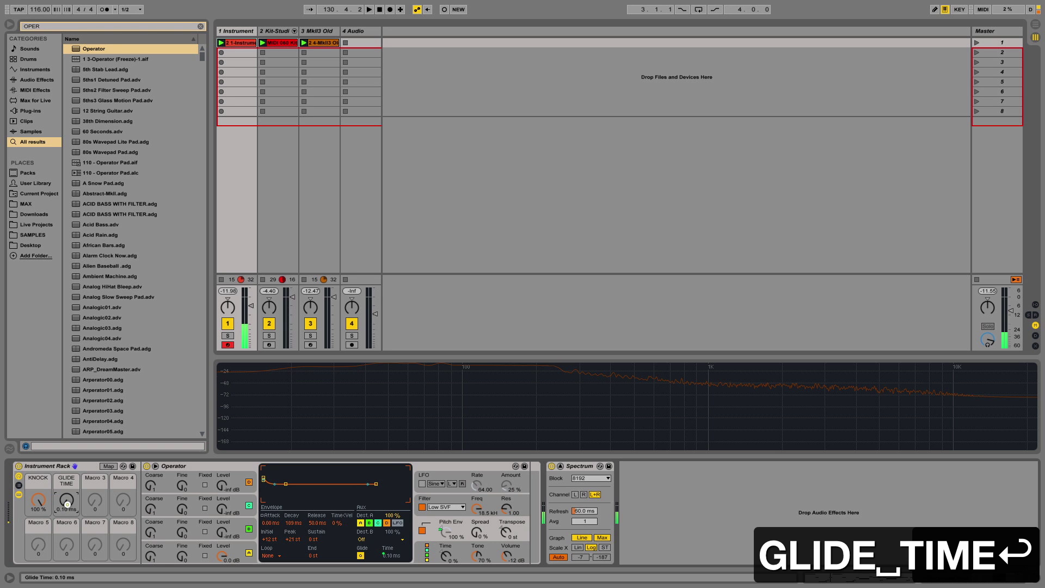
pyautogui.moveTo(67, 503); pyautogui.dragTo(68, 508)
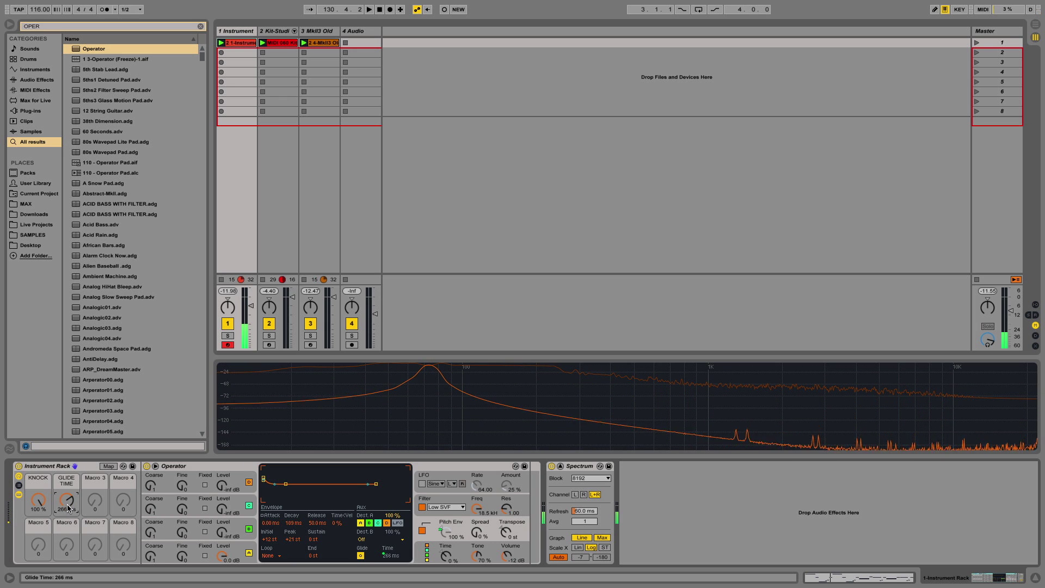
pyautogui.moveTo(68, 508); pyautogui.dragTo(69, 493)
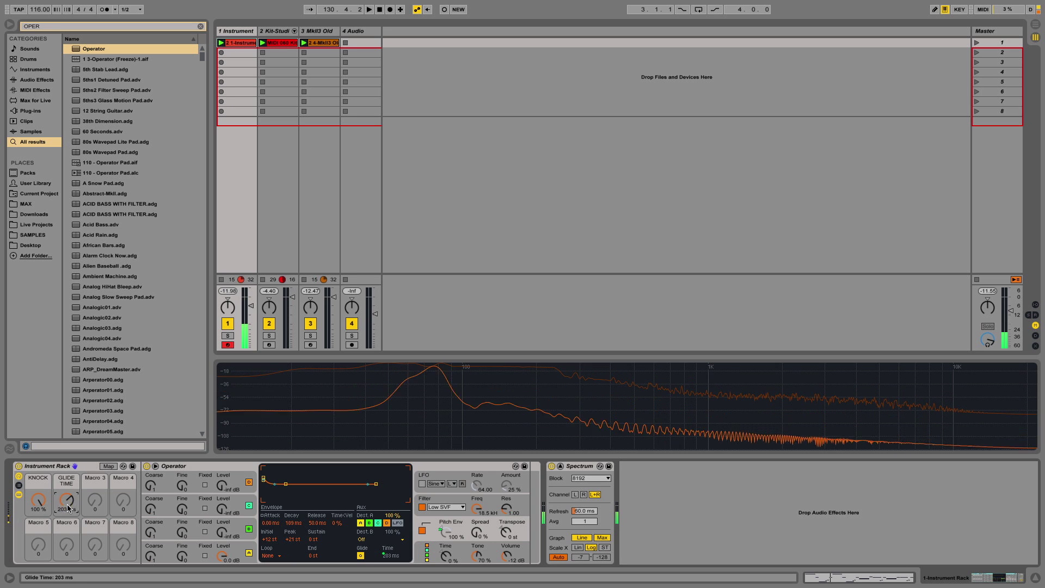
# - Set the GLIDE TIME mapping maximum to 5000 ms (5.00 s) and exit mapping mode
pyautogui.click(108, 466)
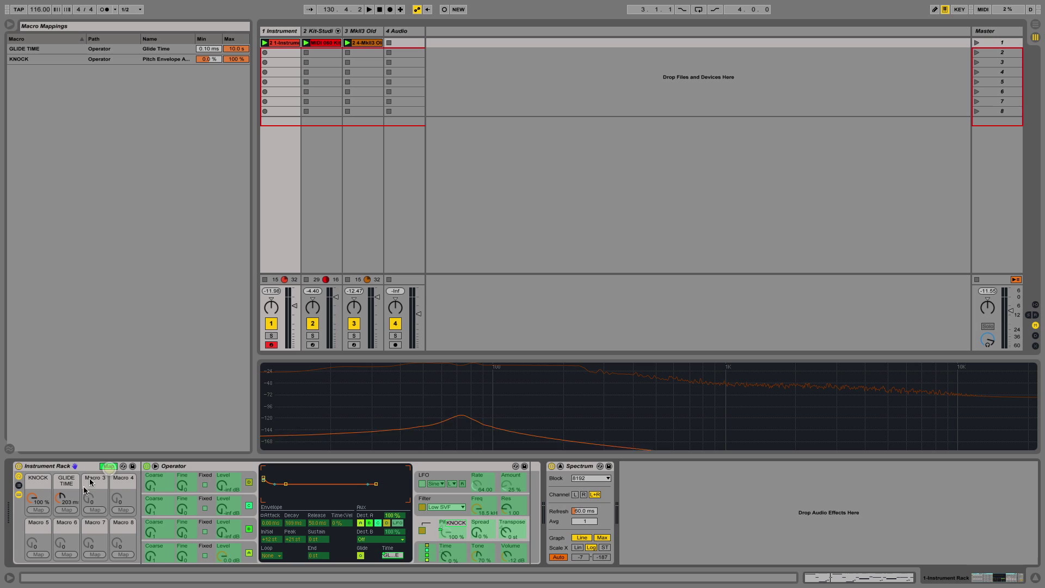
pyautogui.click(241, 48)
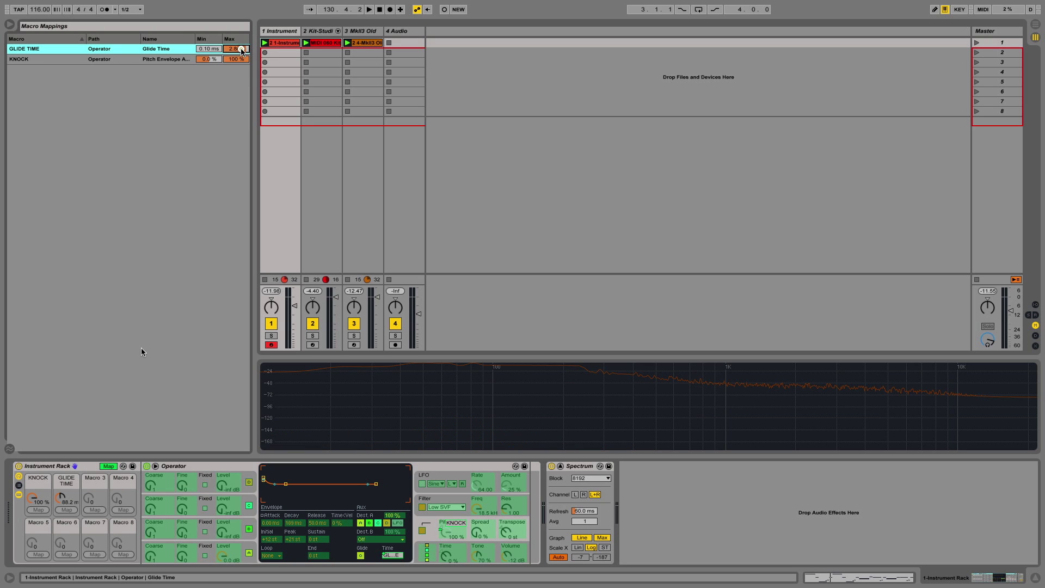
pyautogui.write('5000')
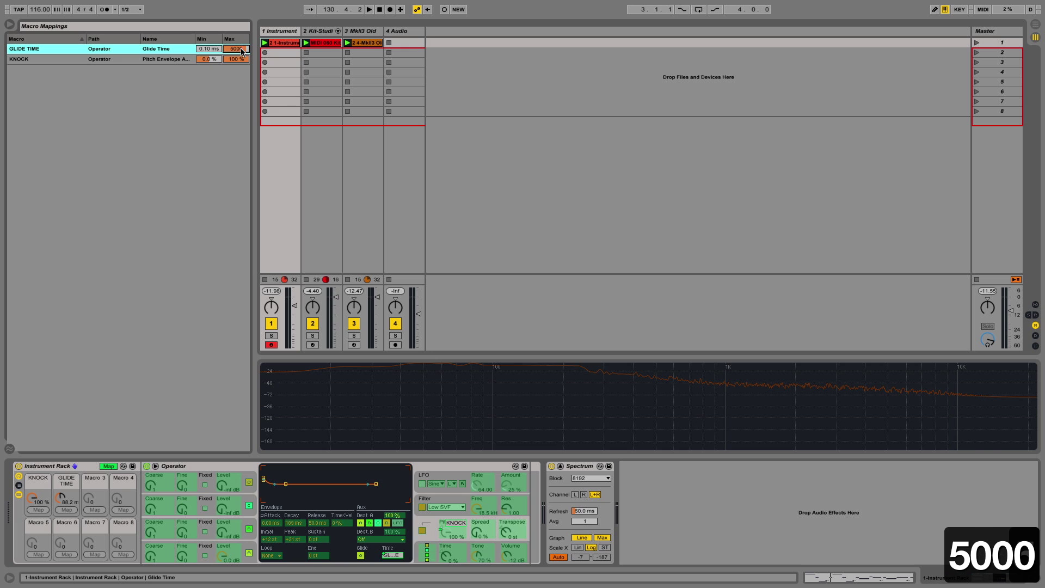
pyautogui.hotkey('shift', 'Return')
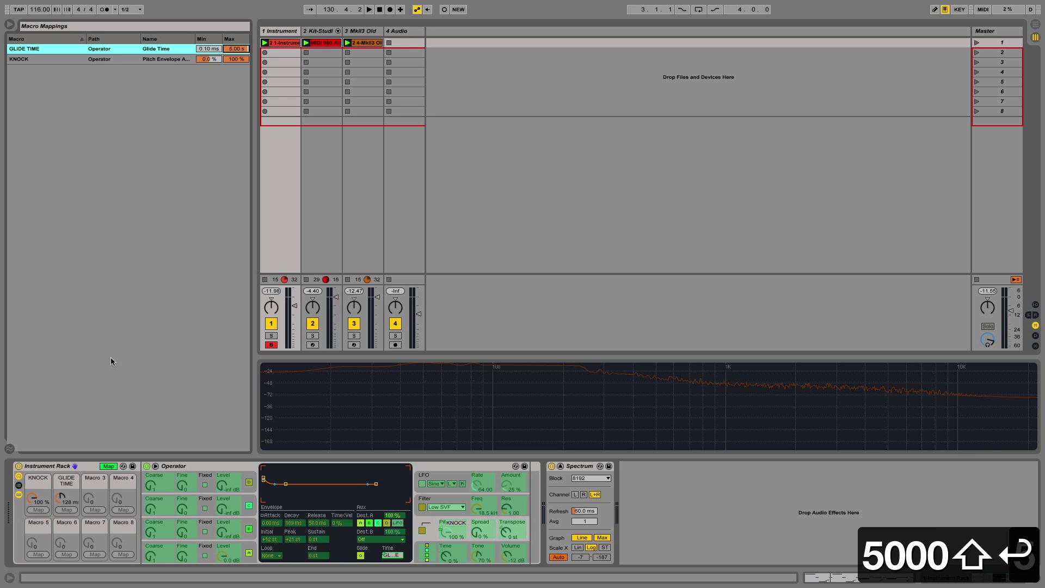
pyautogui.click(107, 467)
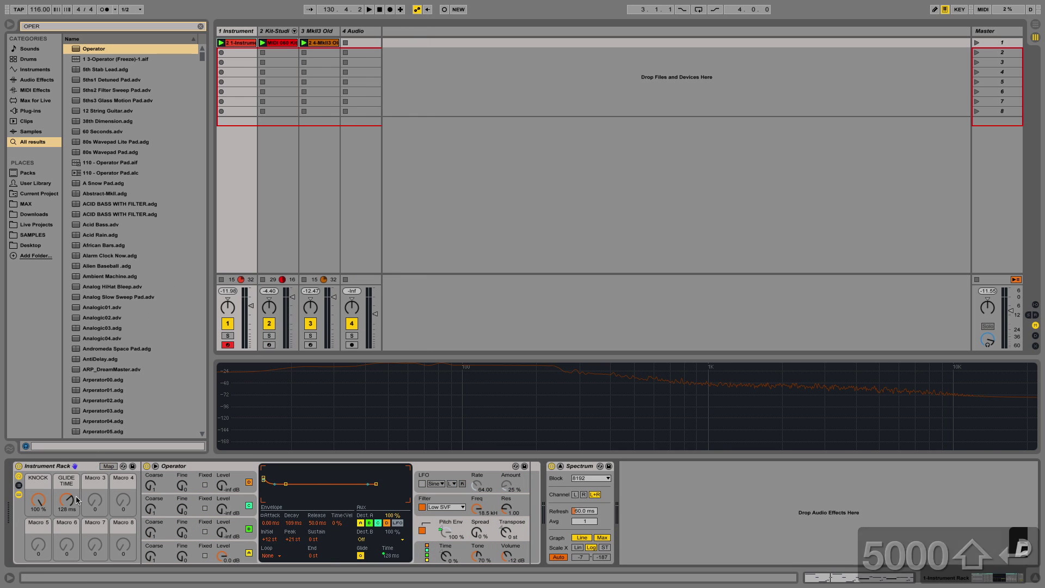
# - Sweep GLIDE TIME up to 5.00 s, then bring it down to 70.6 ms
pyautogui.moveTo(68, 500)
pyautogui.mouseDown()
pyautogui.moveTo(68, 480)
pyautogui.moveTo(69, 501)
pyautogui.mouseUp()
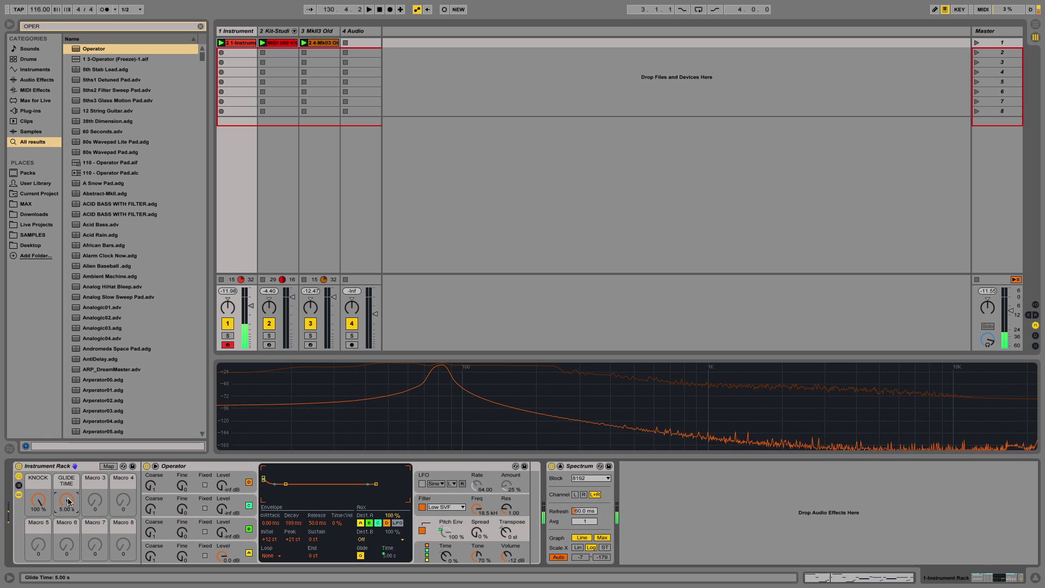
pyautogui.moveTo(69, 503); pyautogui.dragTo(69, 550)
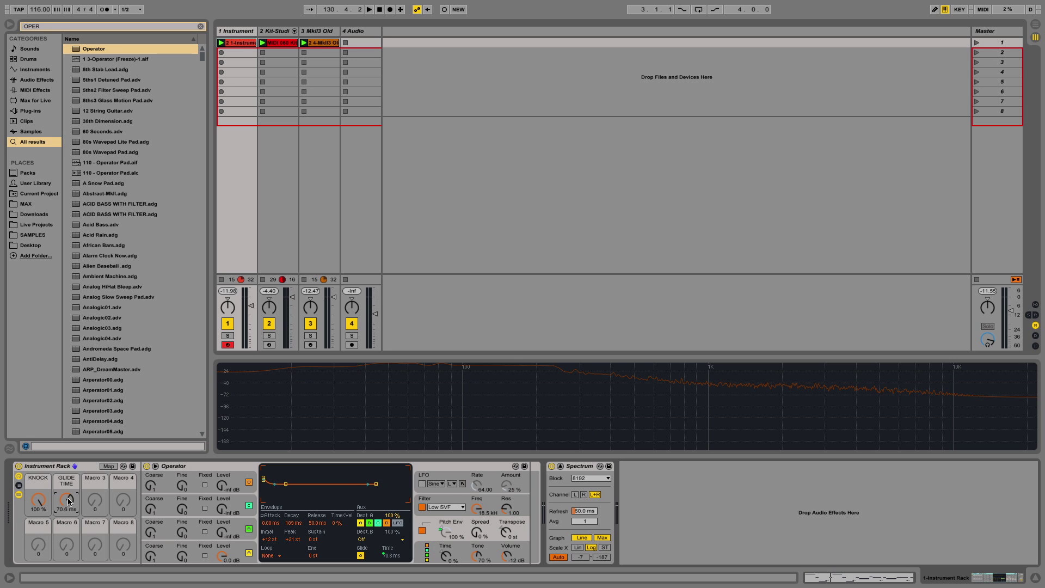
# - Search 'SATURA' and insert Saturator between Operator and Spectrum
pyautogui.click(201, 26)
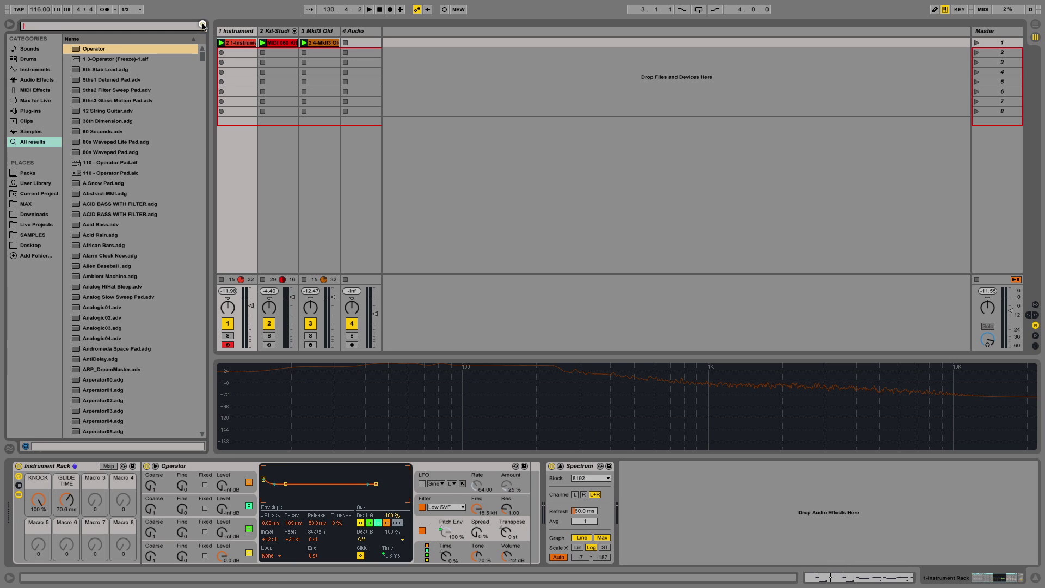
pyautogui.write('SATURAT')
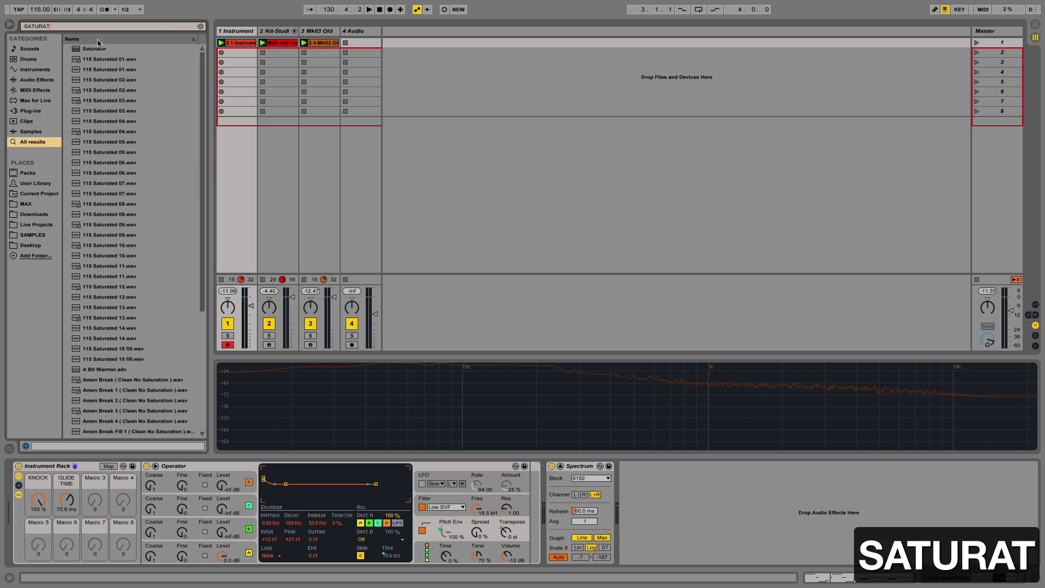
pyautogui.moveTo(90, 49); pyautogui.dragTo(376, 255)
pyautogui.moveTo(406, 360); pyautogui.dragTo(528, 482)
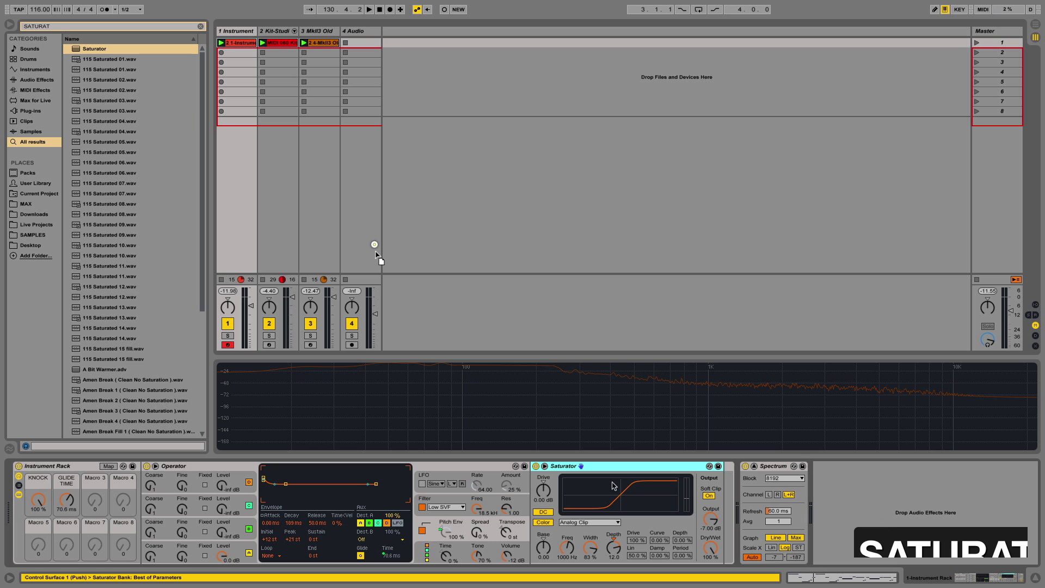
# - Raise Saturator's Drive to about 10 dB, comparing bypassed and active
pyautogui.click(546, 490)
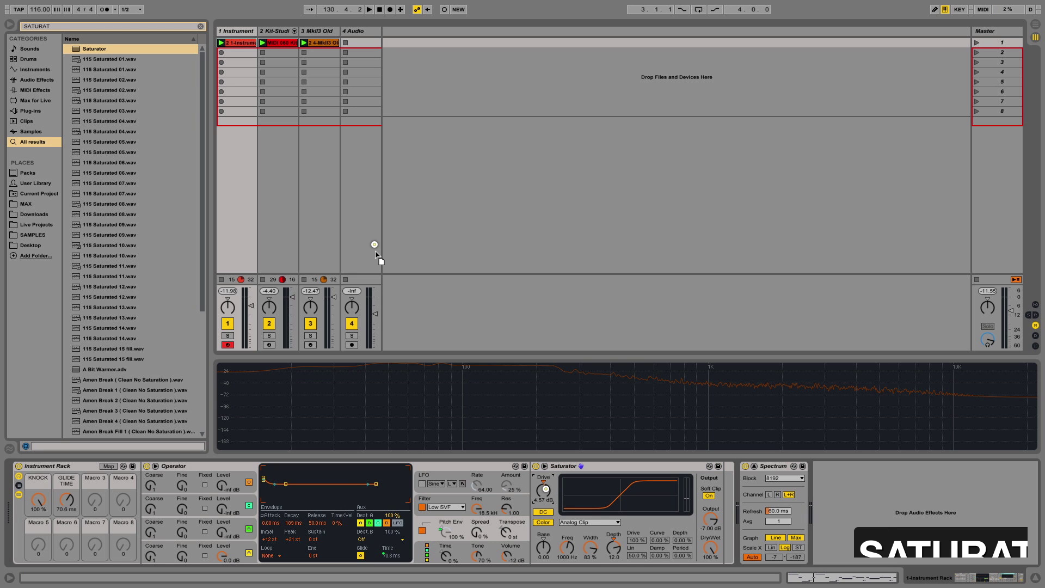
pyautogui.moveTo(544, 490)
pyautogui.mouseDown()
pyautogui.moveTo(545, 474)
pyautogui.moveTo(547, 491)
pyautogui.mouseUp()
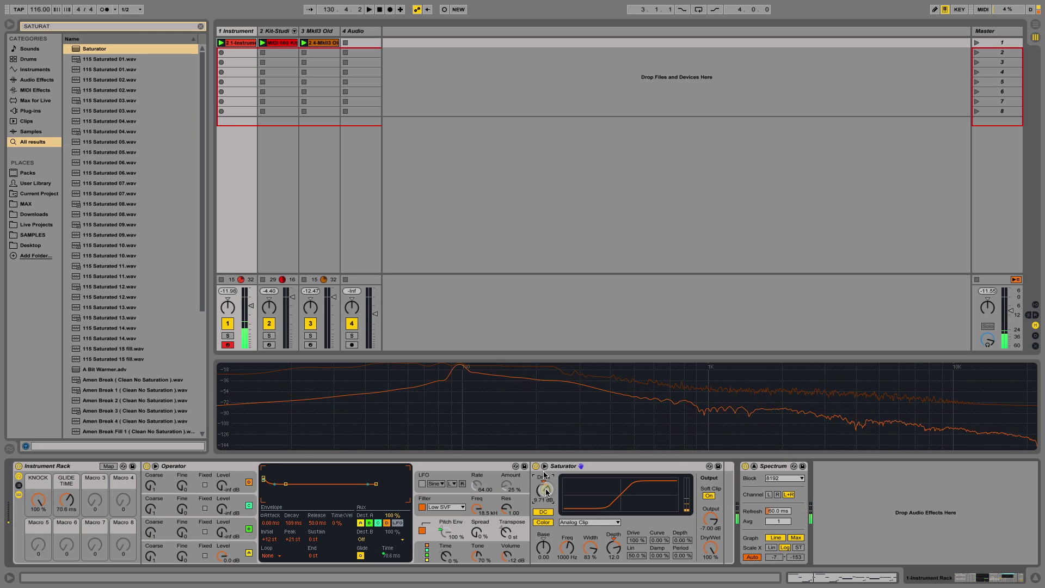
pyautogui.click(537, 467)
pyautogui.click(538, 467)
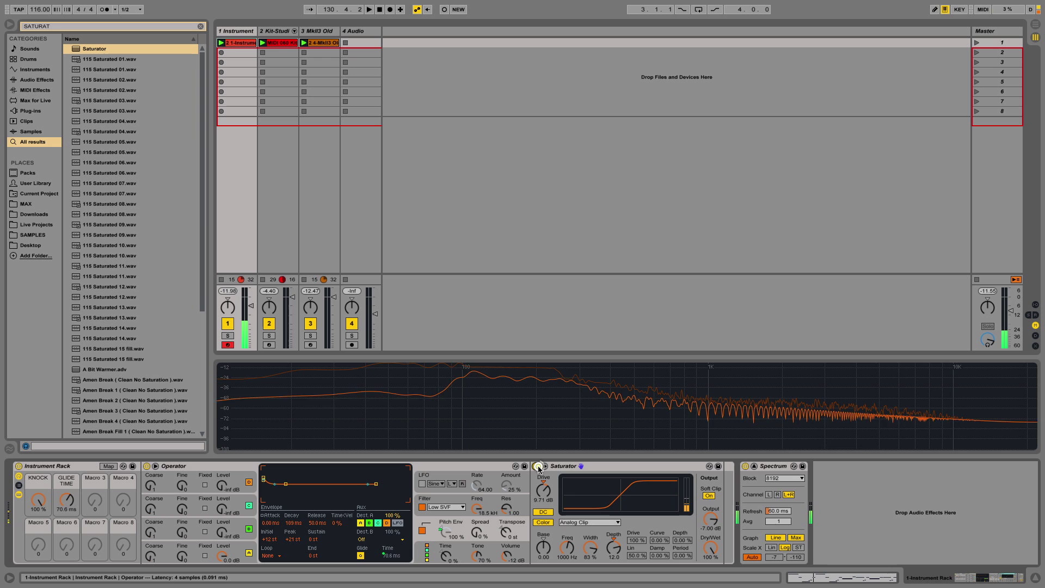
pyautogui.moveTo(545, 486); pyautogui.dragTo(547, 544)
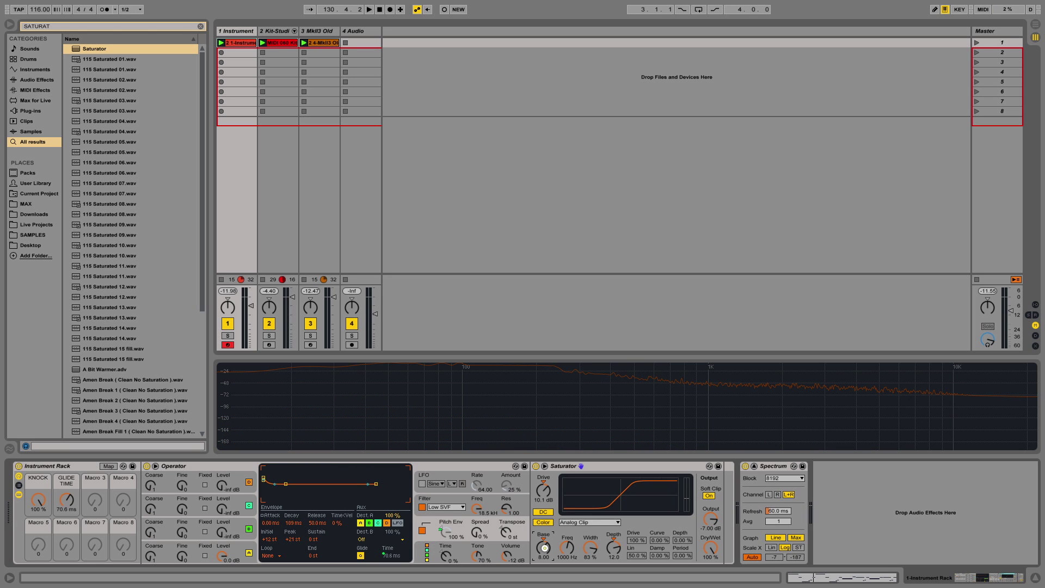
# - Sweep the Saturator's Base through 17.7, -36.0 and 32.0
pyautogui.moveTo(544, 548); pyautogui.dragTo(544, 546)
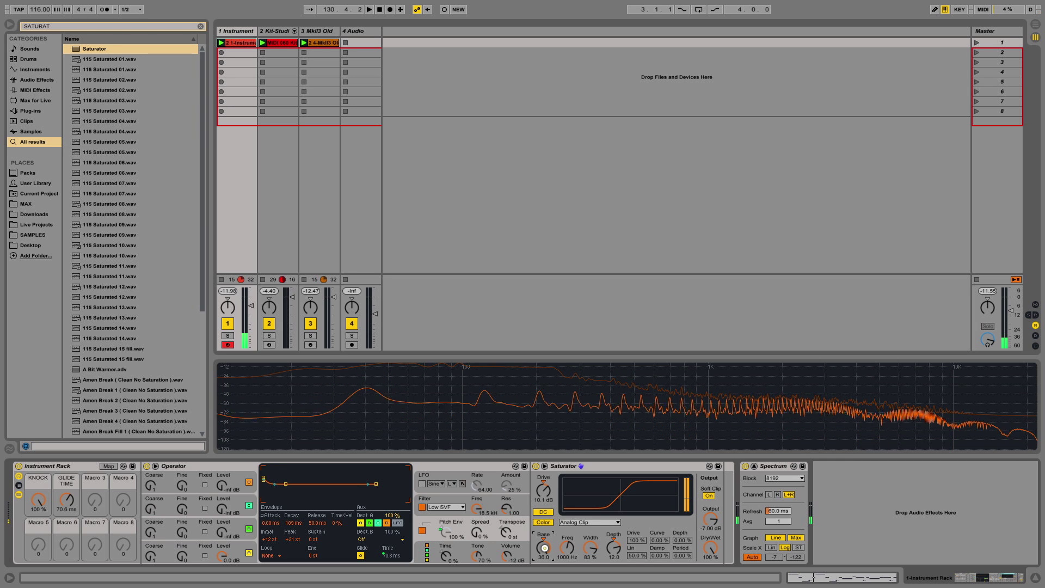
pyautogui.moveTo(544, 548); pyautogui.dragTo(544, 566)
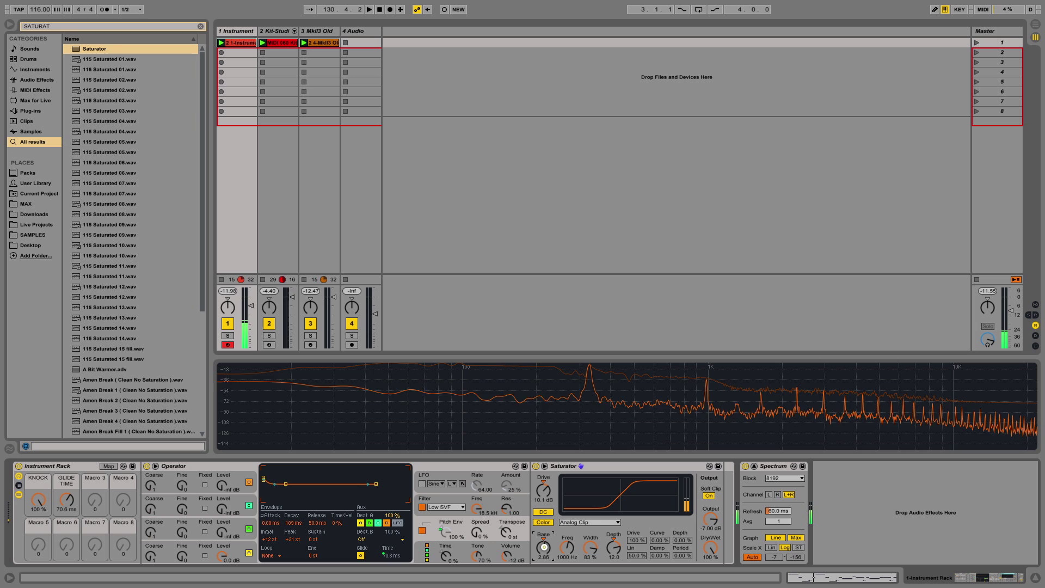
pyautogui.moveTo(543, 547); pyautogui.dragTo(545, 548)
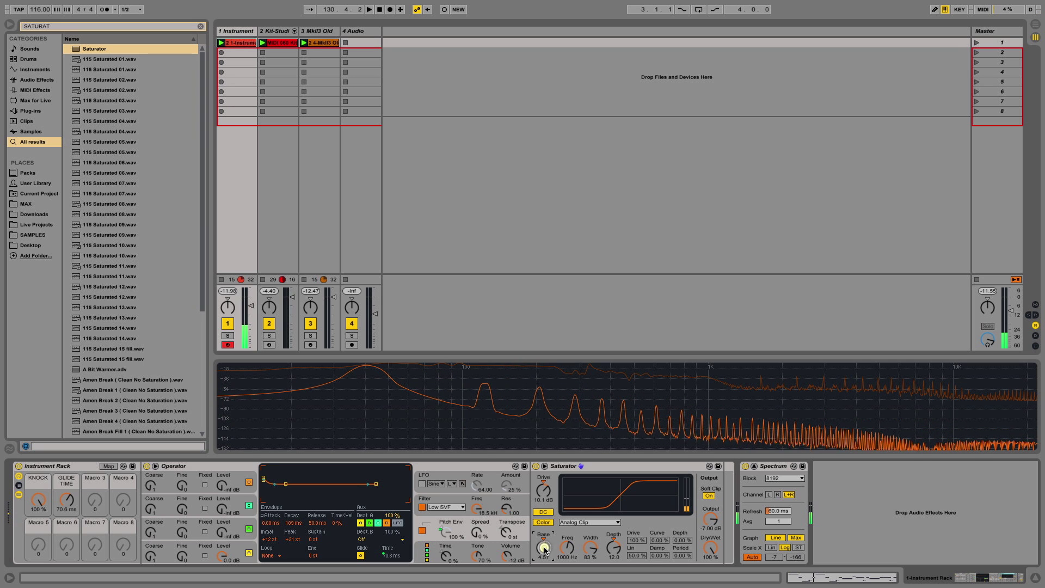
# - Compare the Saturator bypassed and active, then settle Base around 9.14
pyautogui.click(535, 467)
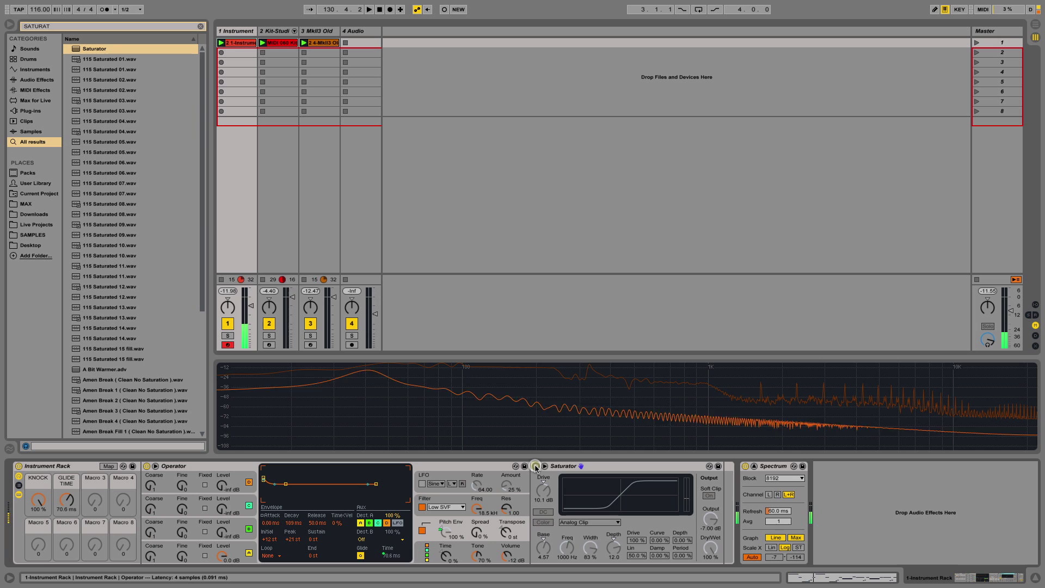
pyautogui.click(535, 467)
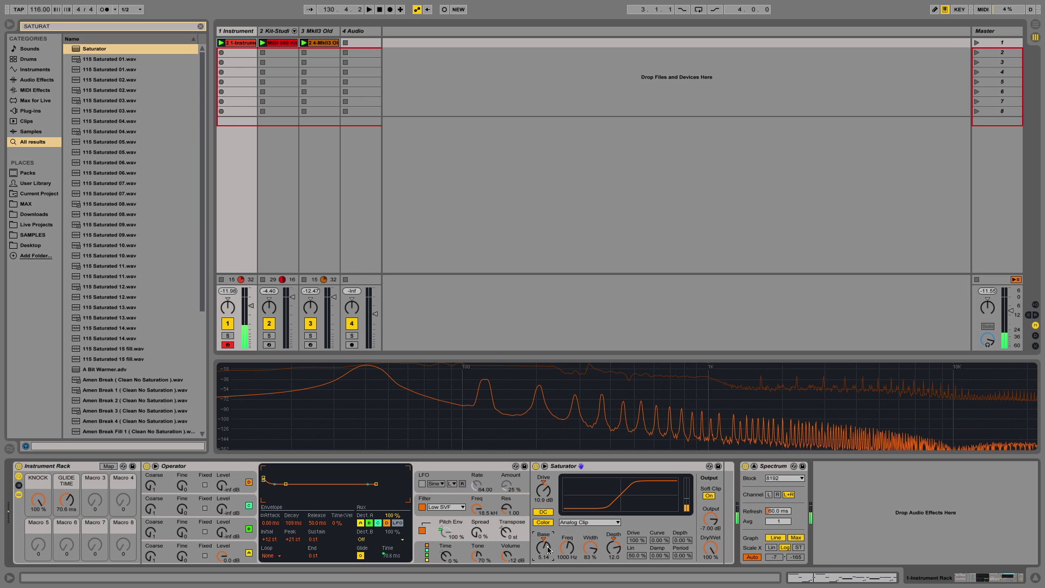
pyautogui.moveTo(548, 551); pyautogui.dragTo(548, 528)
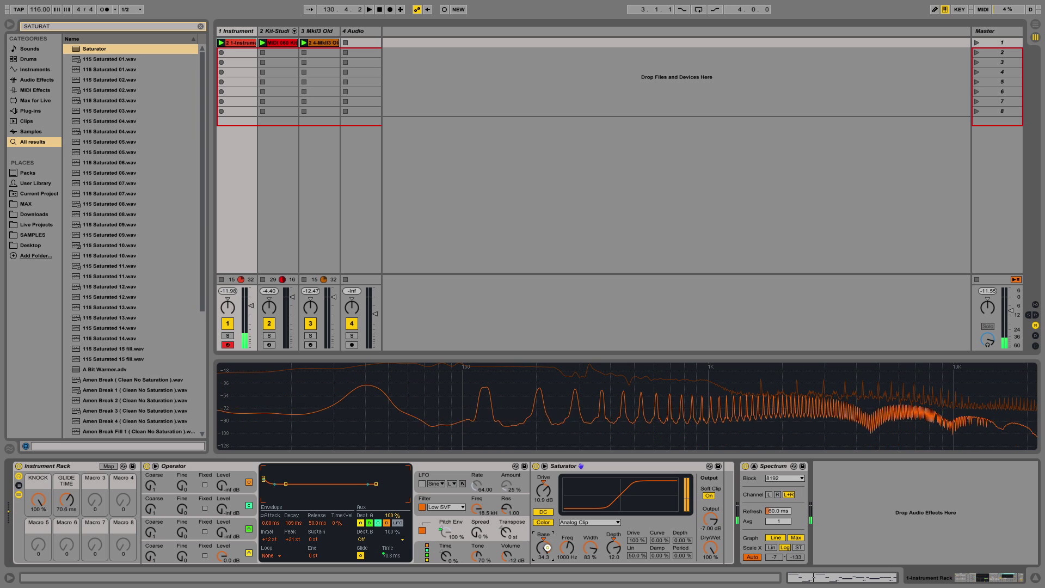
pyautogui.moveTo(548, 549)
pyautogui.mouseDown()
pyautogui.moveTo(548, 566)
pyautogui.moveTo(548, 531)
pyautogui.mouseUp()
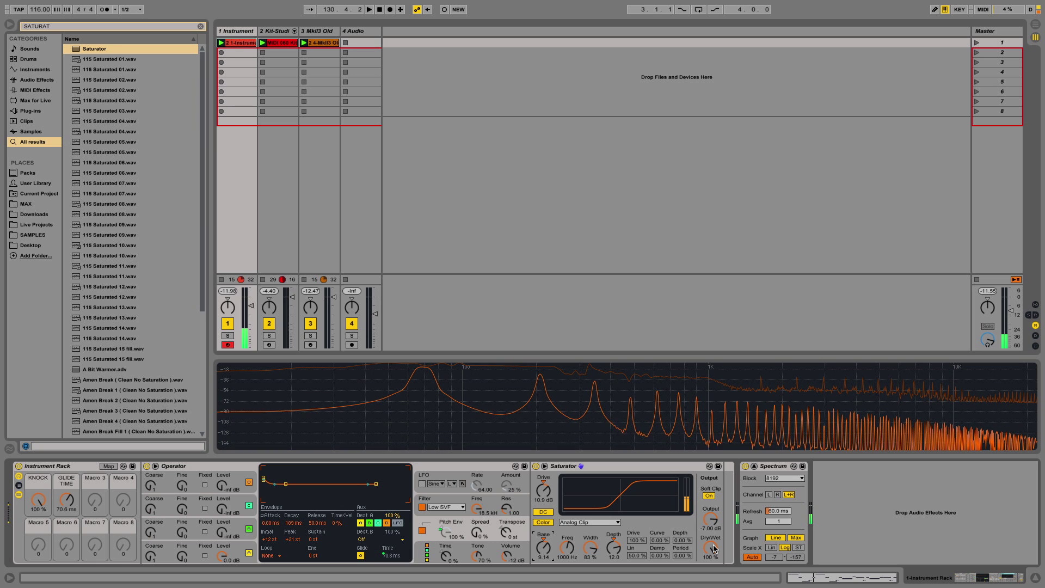
# - Search for 'OSCILL' and add jo.Oscilloscope after the Spectrum on the bass chain
pyautogui.press('super+f')
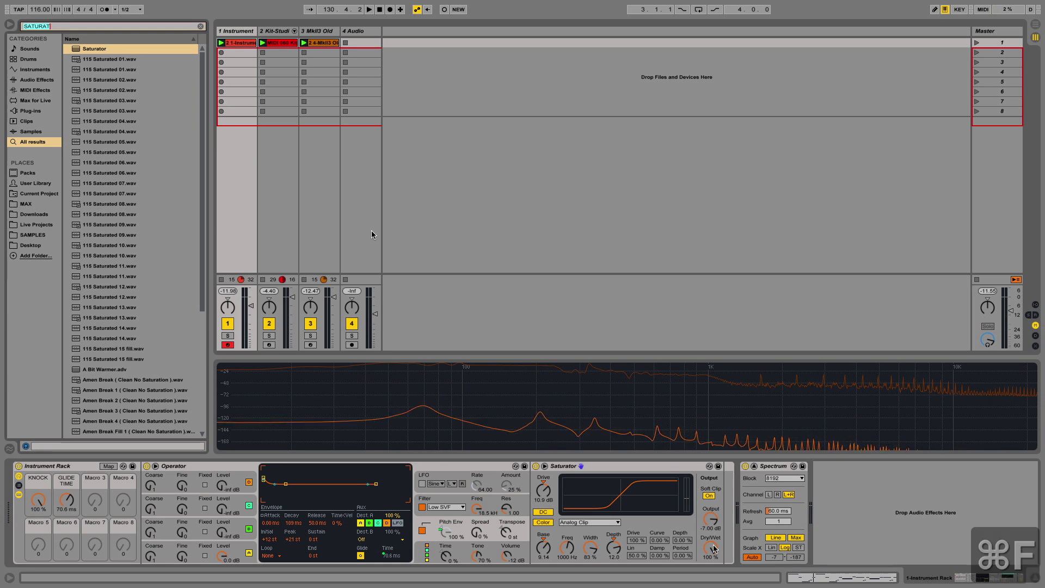
pyautogui.write('OSCA')
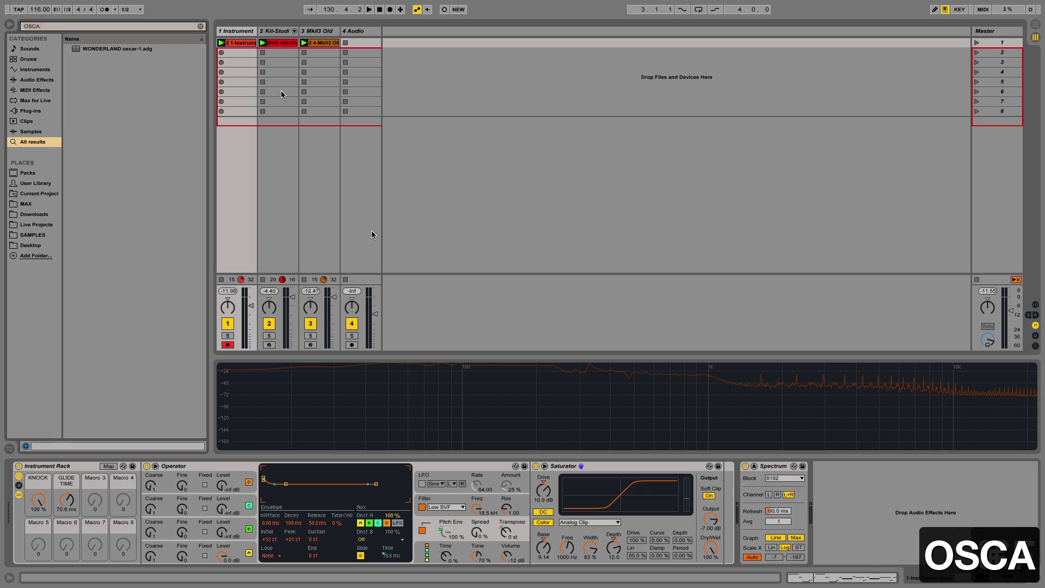
pyautogui.press('BackSpace')
pyautogui.write('ILL')
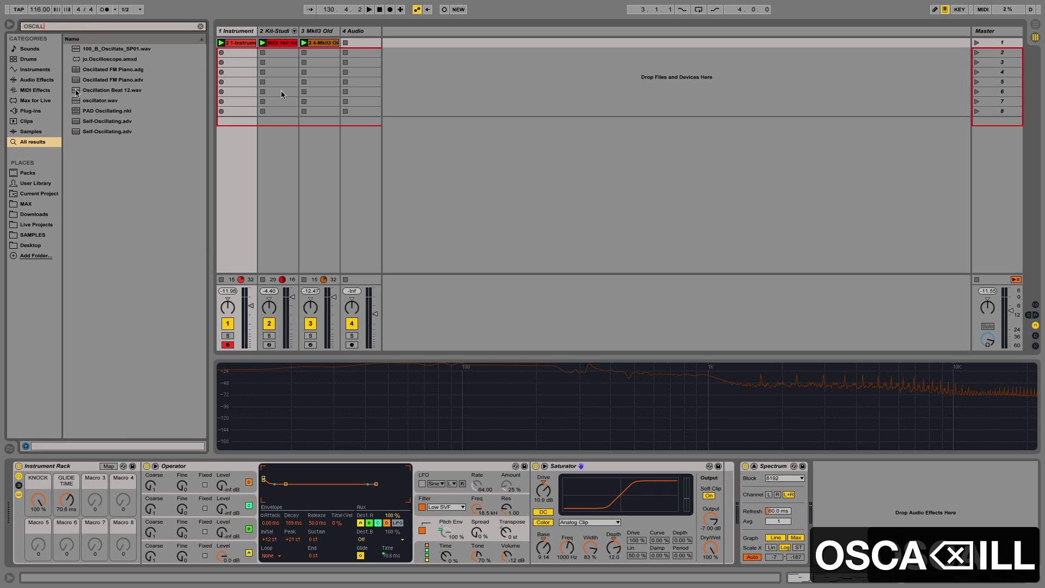
pyautogui.moveTo(93, 59); pyautogui.dragTo(823, 488)
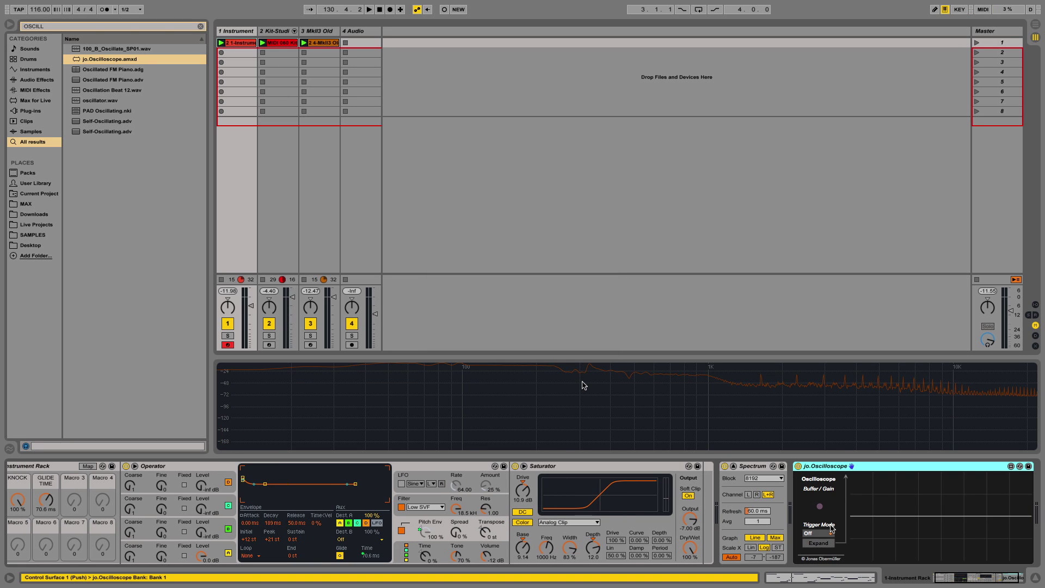
# - Open the oscilloscope's large window at the top of the screen and raise Saturator Drive to 19.4 dB
pyautogui.click(819, 543)
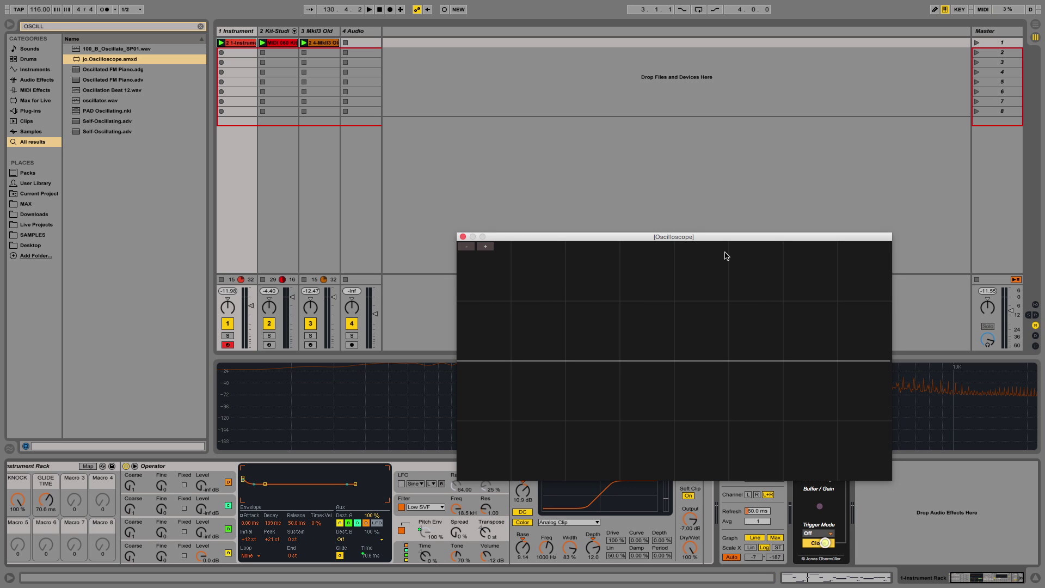
pyautogui.moveTo(717, 243); pyautogui.dragTo(694, 65)
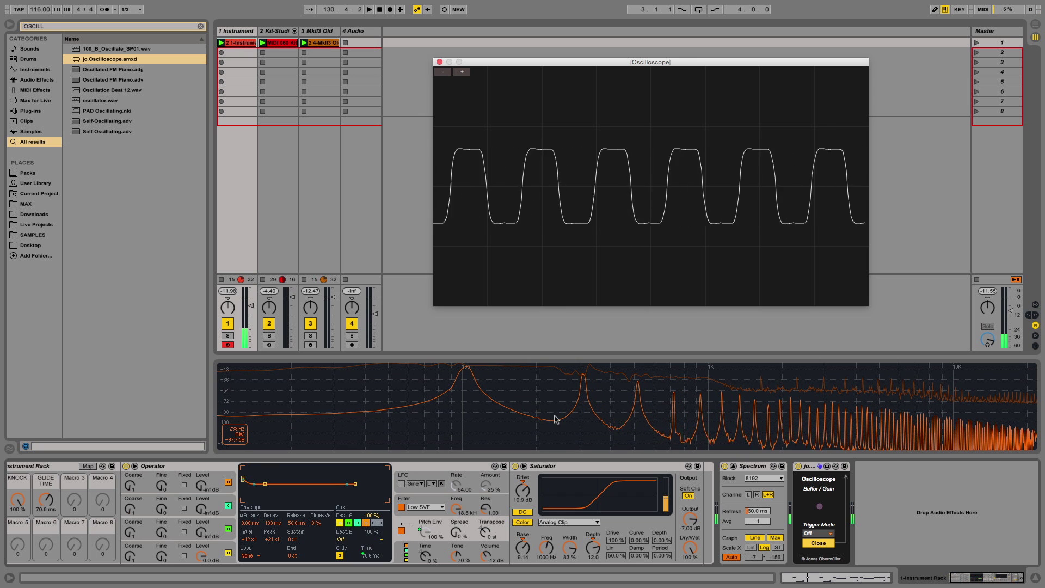
pyautogui.click(690, 547)
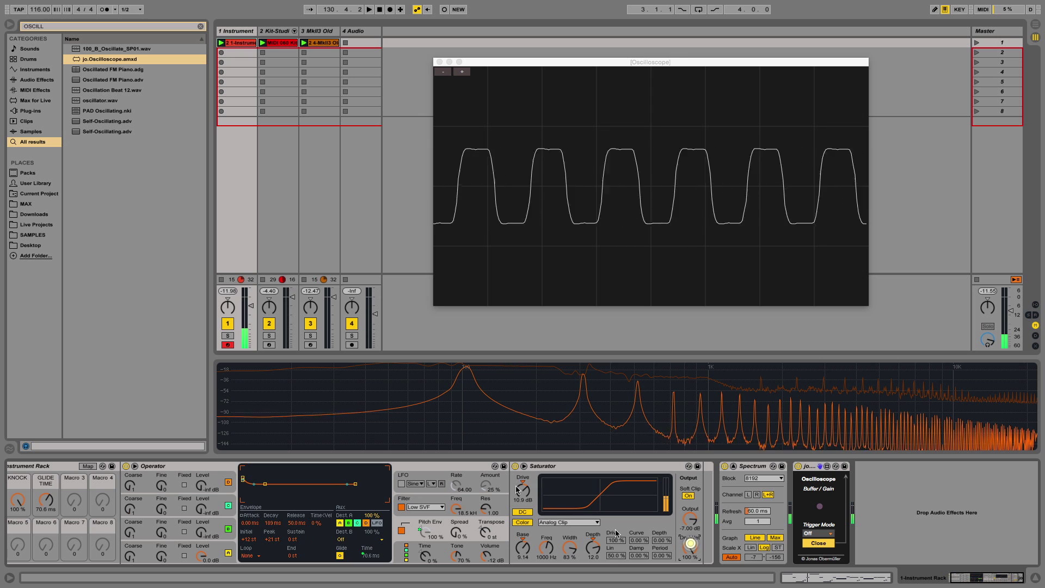
pyautogui.moveTo(522, 490)
pyautogui.mouseDown()
pyautogui.moveTo(522, 474)
pyautogui.moveTo(522, 526)
pyautogui.moveTo(522, 507)
pyautogui.mouseUp()
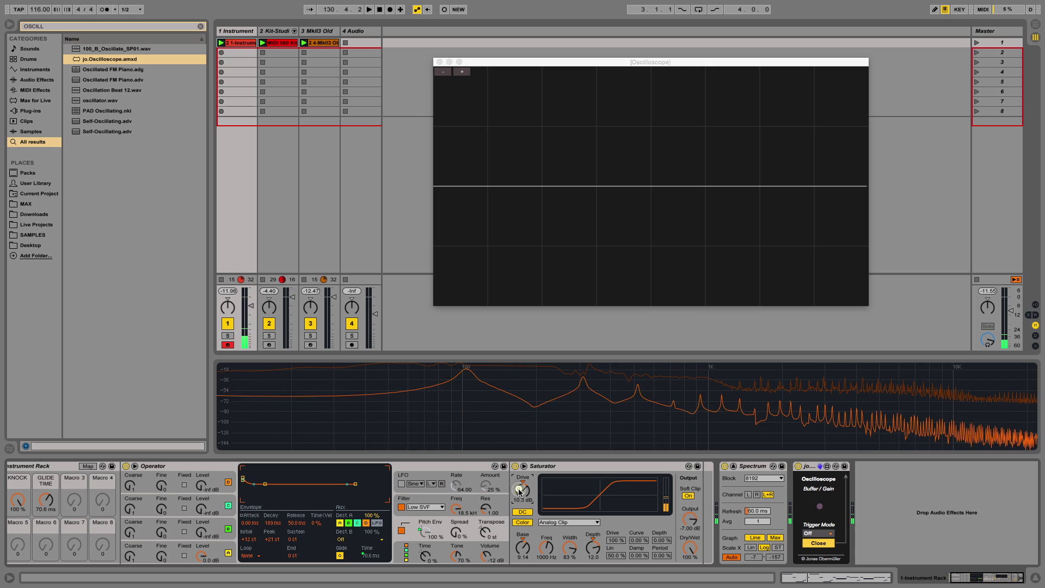
# - Bring the Saturator's Dry/Wet down to 26.2 %, replaying the bass and A/B-ing the device
pyautogui.press('a')
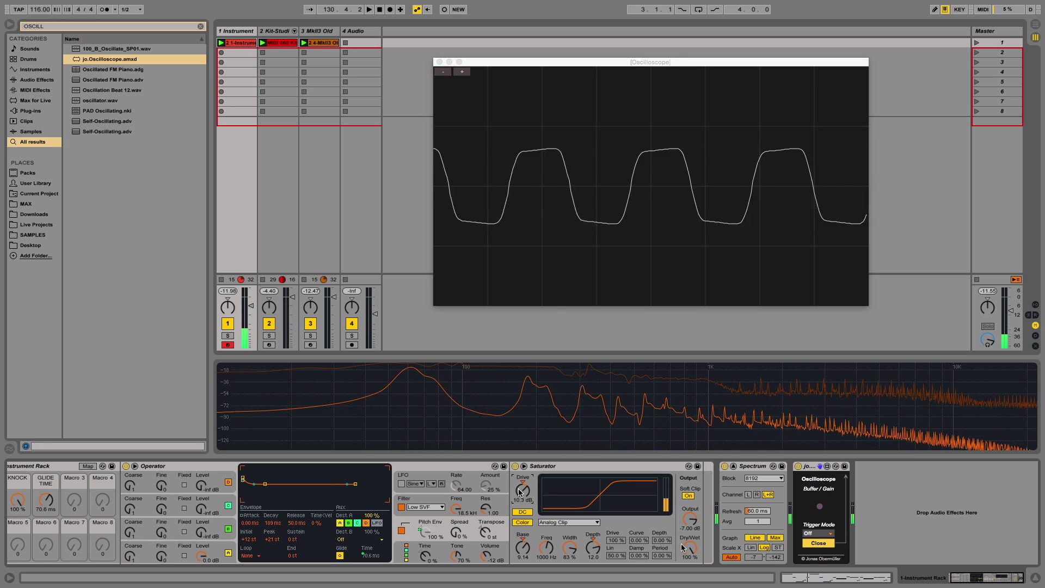
pyautogui.moveTo(694, 549); pyautogui.dragTo(693, 561)
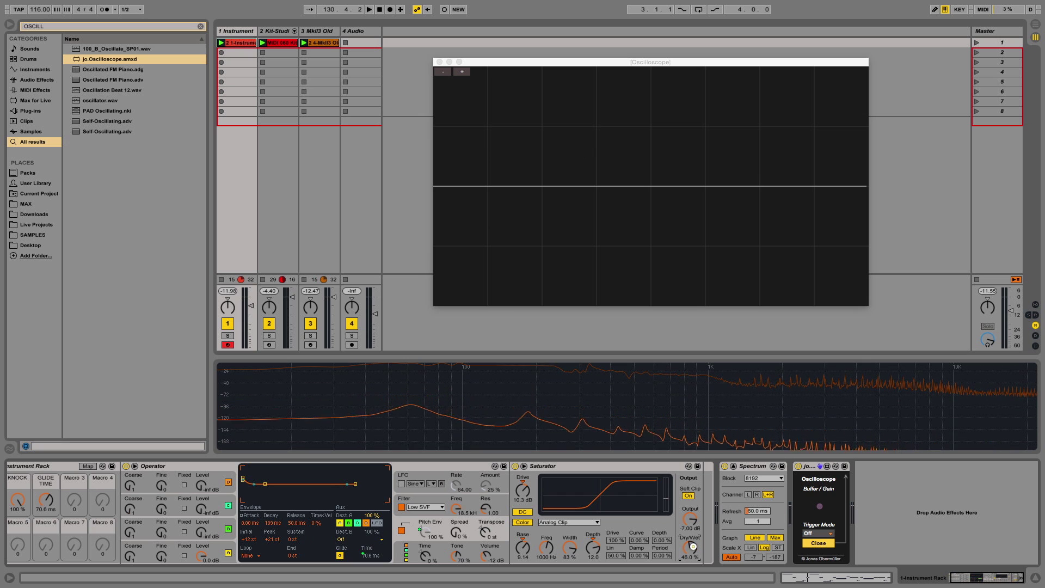
pyautogui.press('a')
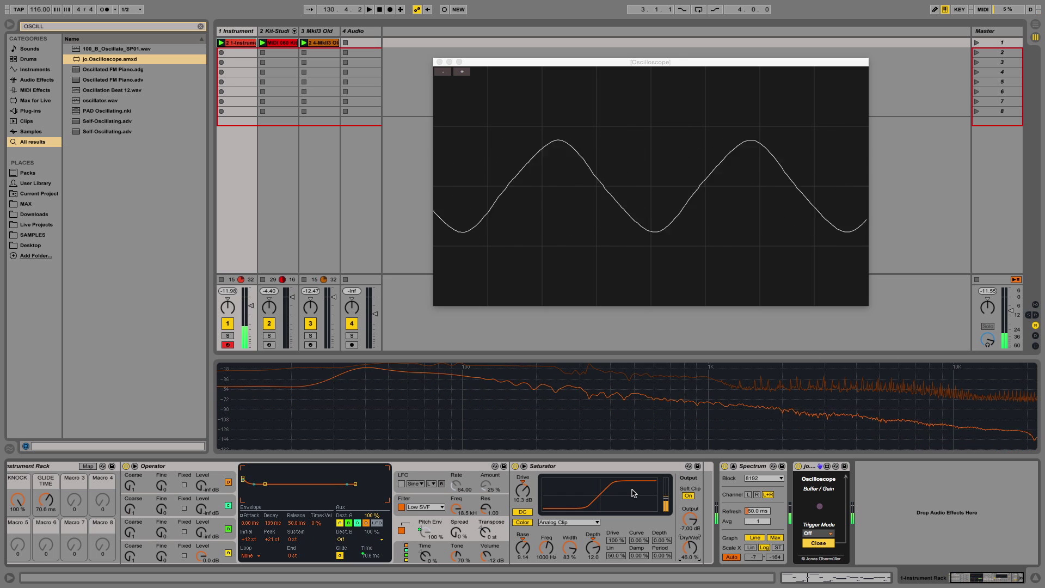
pyautogui.click(515, 467)
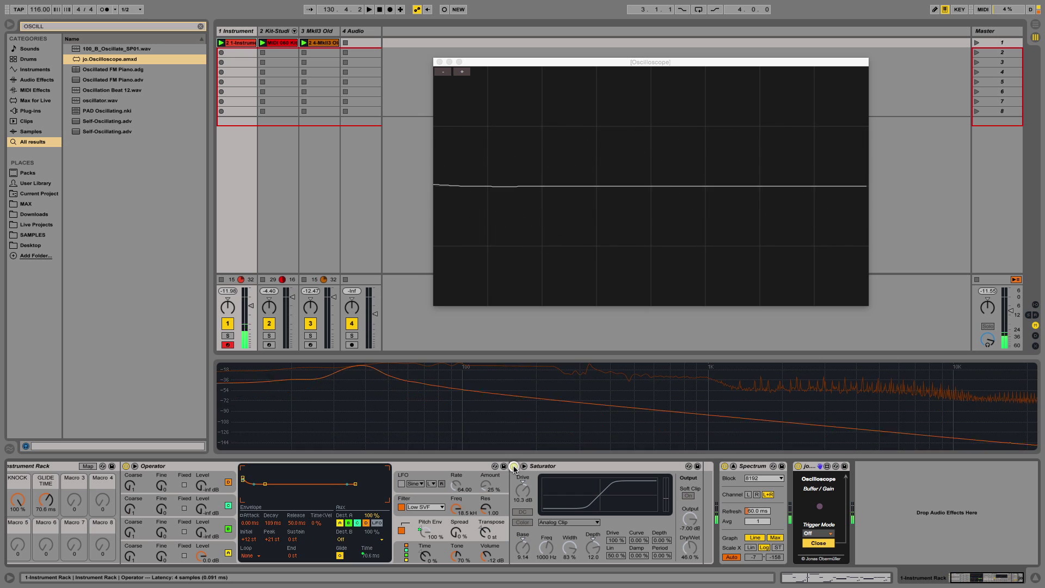
pyautogui.click(514, 467)
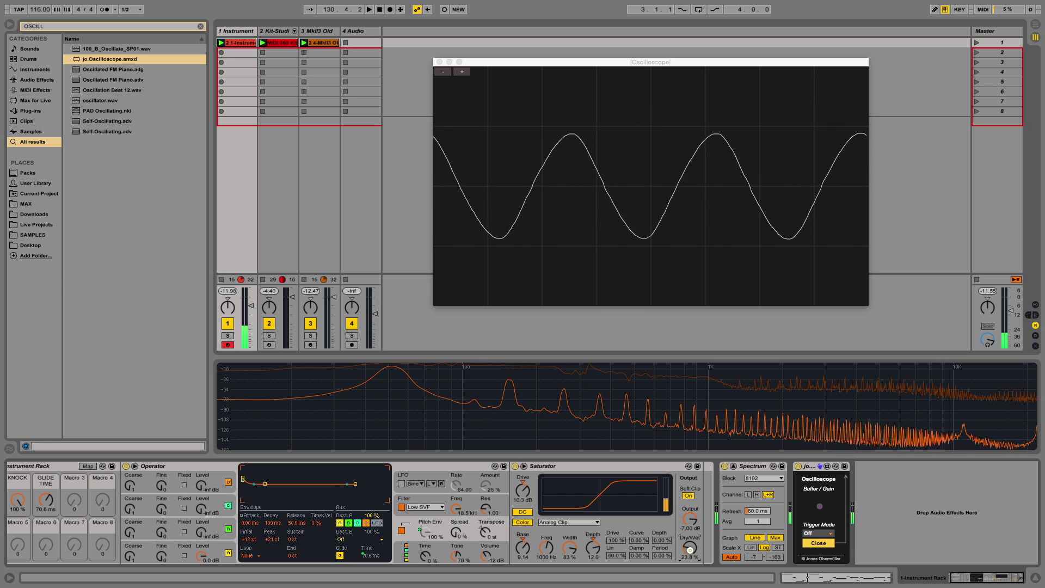
pyautogui.moveTo(690, 550); pyautogui.dragTo(689, 548)
# - Map Saturator Dry/Wet to Macro 3, rename it HARMONICS, and set it to 18.9 %
pyautogui.rightClick(690, 550)
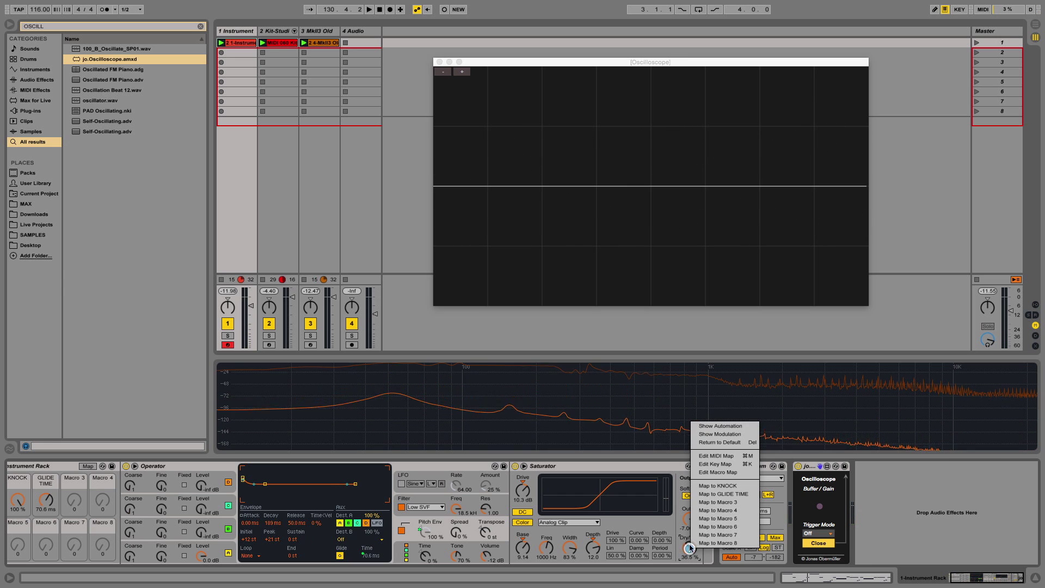
pyautogui.click(702, 502)
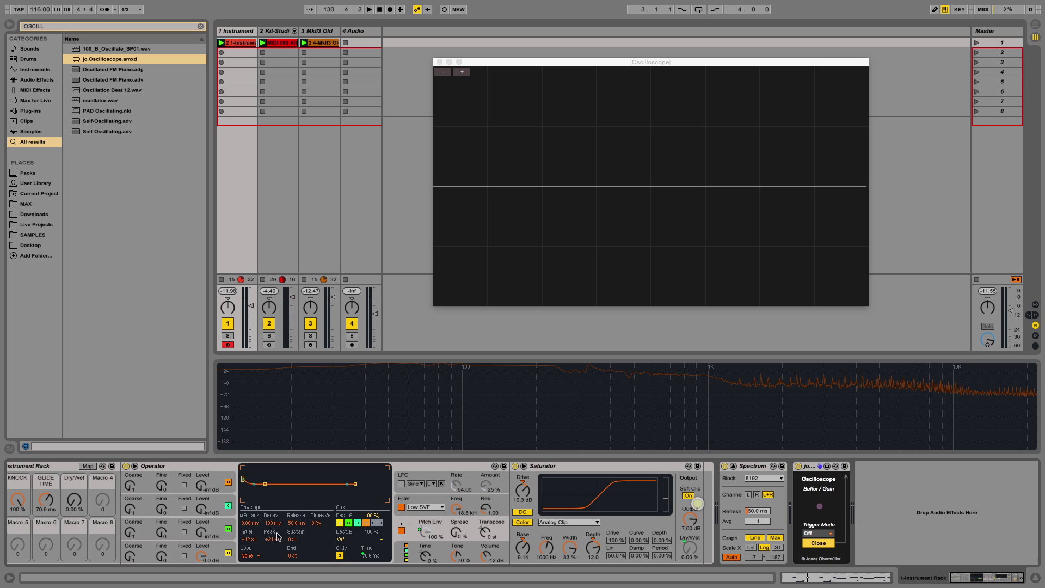
pyautogui.press('super+r')
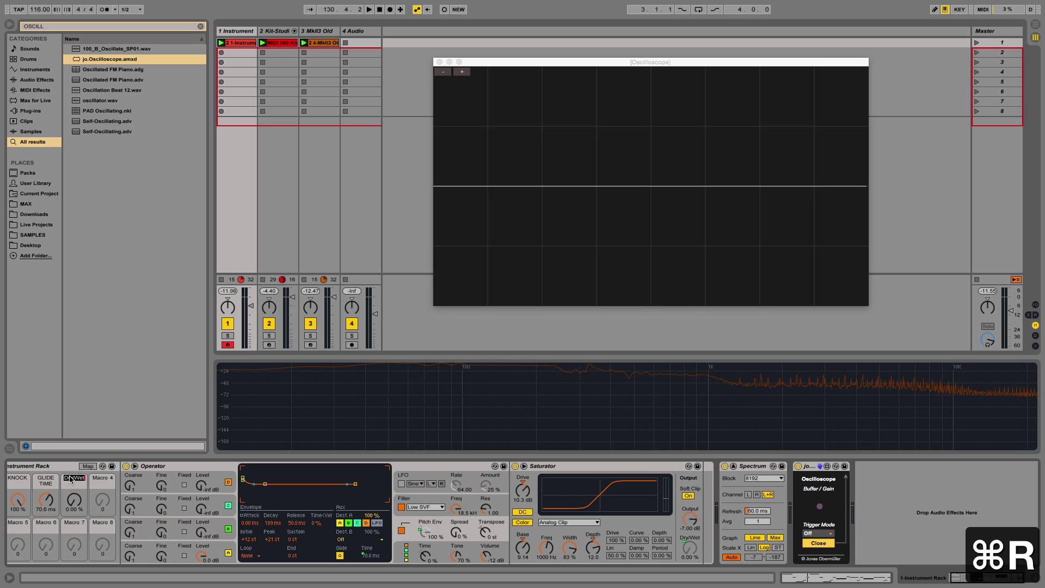
pyautogui.write('S')
pyautogui.press('BackSpace')
pyautogui.write('HARMONIC')
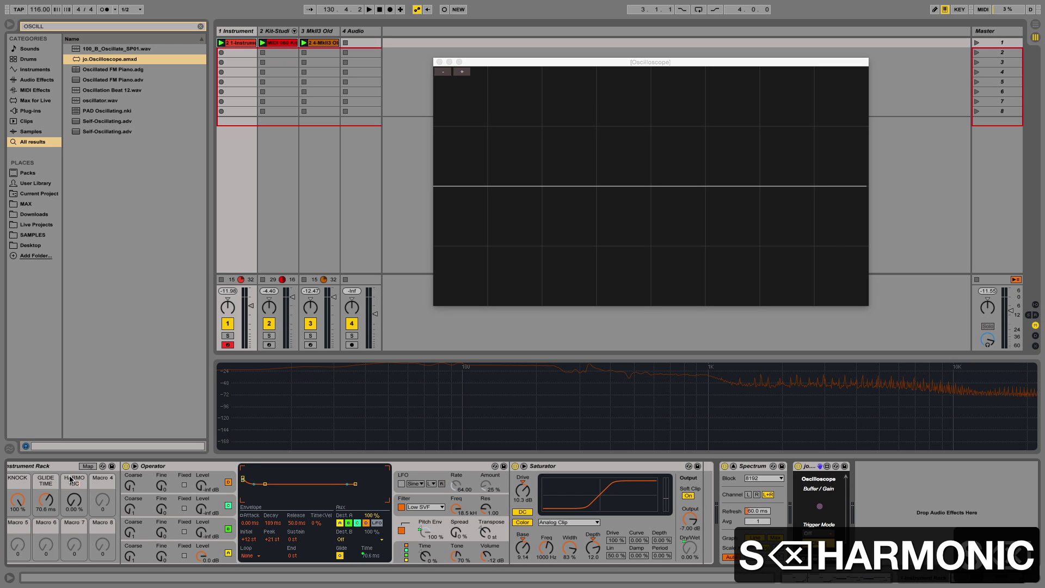
pyautogui.write('S')
pyautogui.press('Return')
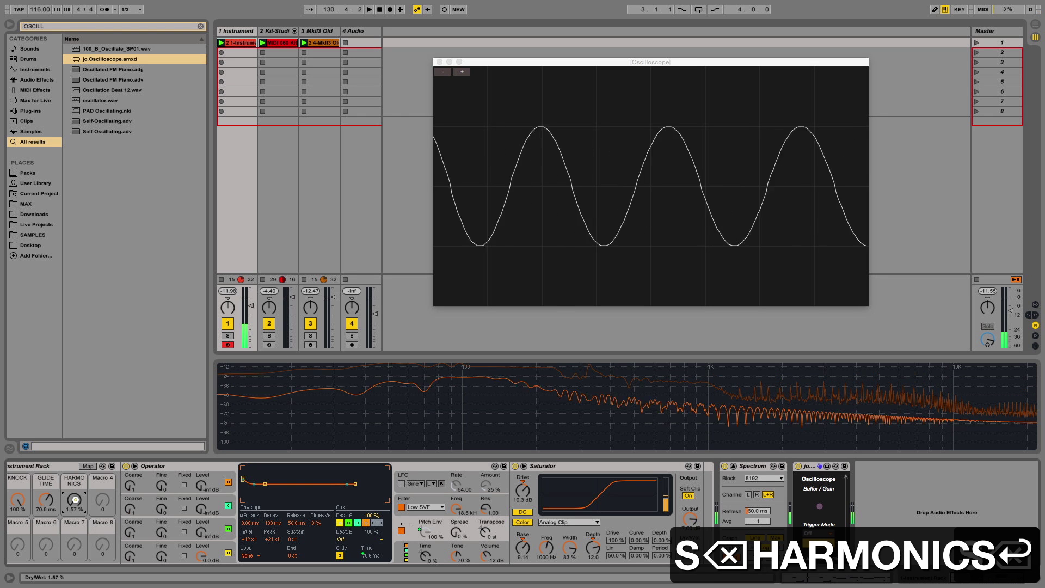
pyautogui.moveTo(75, 500); pyautogui.dragTo(76, 503)
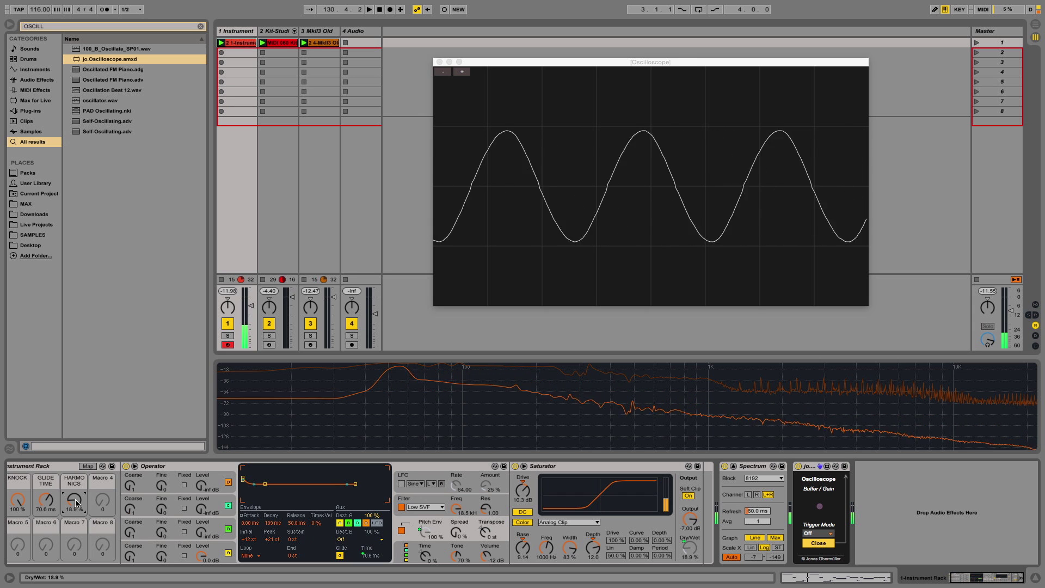
# - Step the Saturator's curve through Analog Clip, Soft Sine and Medium Curve, settling on Sinoid Fold
pyautogui.click(515, 466)
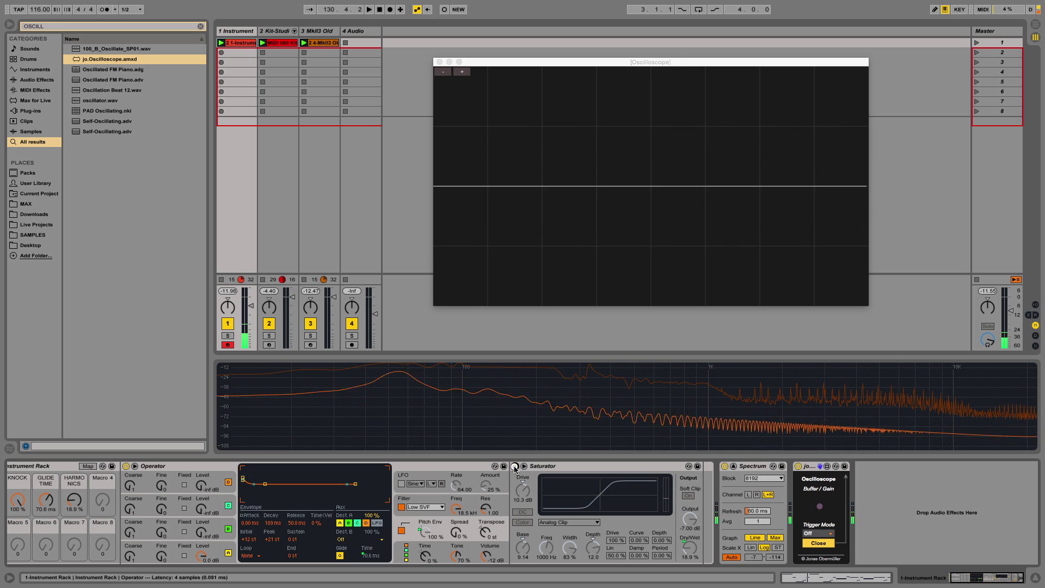
pyautogui.click(515, 467)
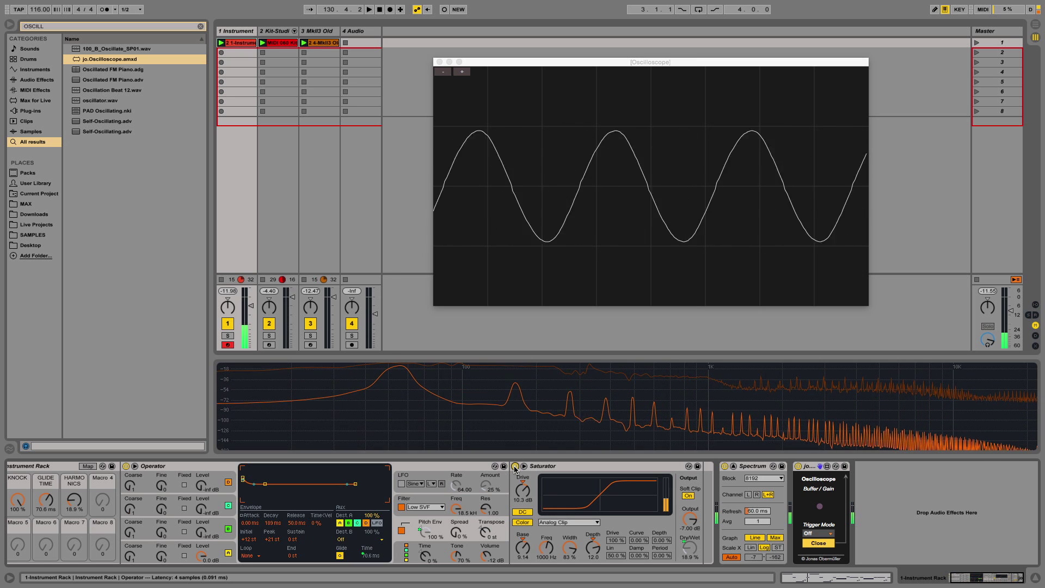
pyautogui.click(577, 523)
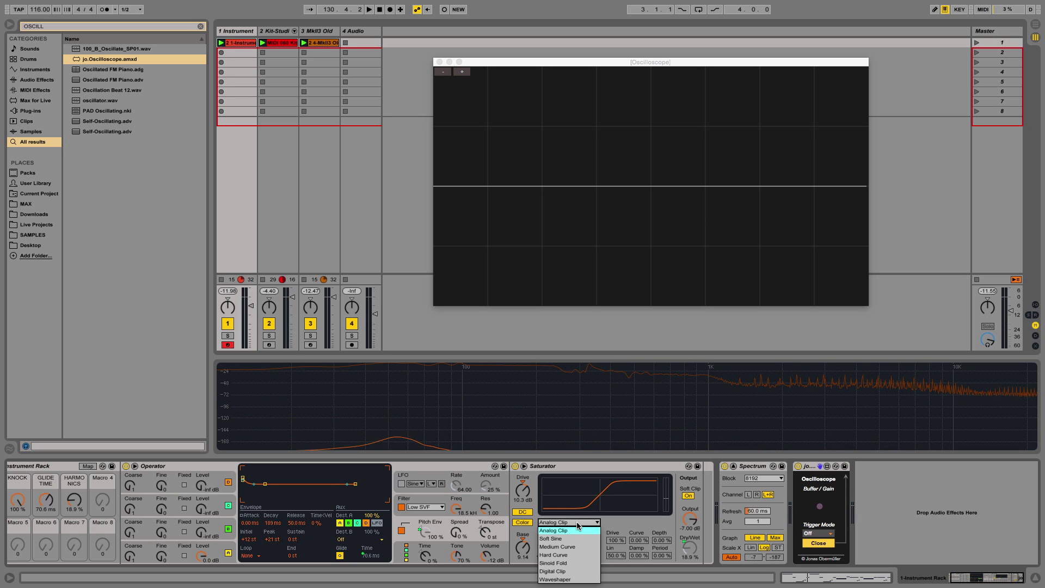
pyautogui.click(578, 531)
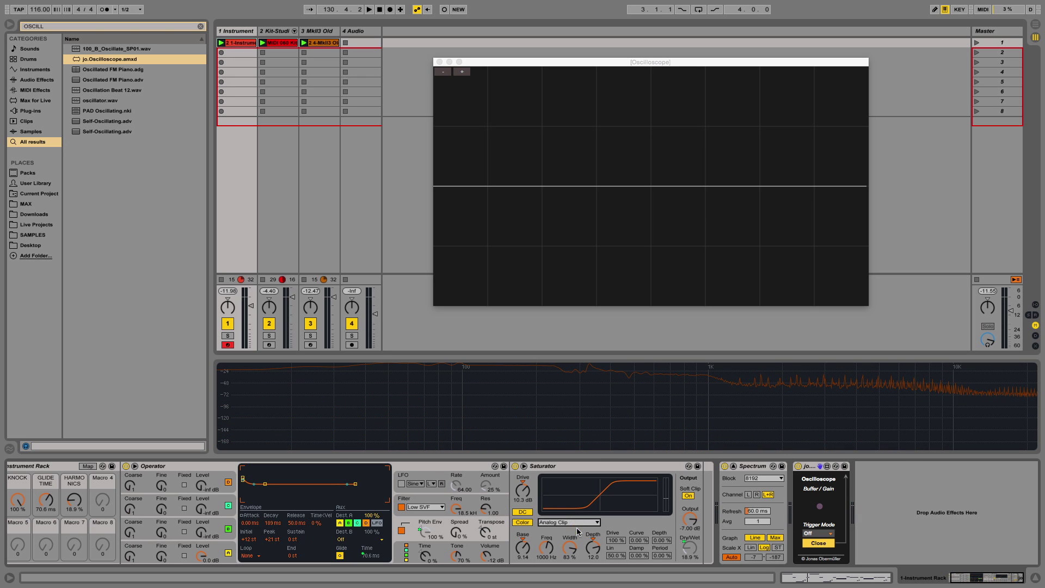
pyautogui.press('Down')
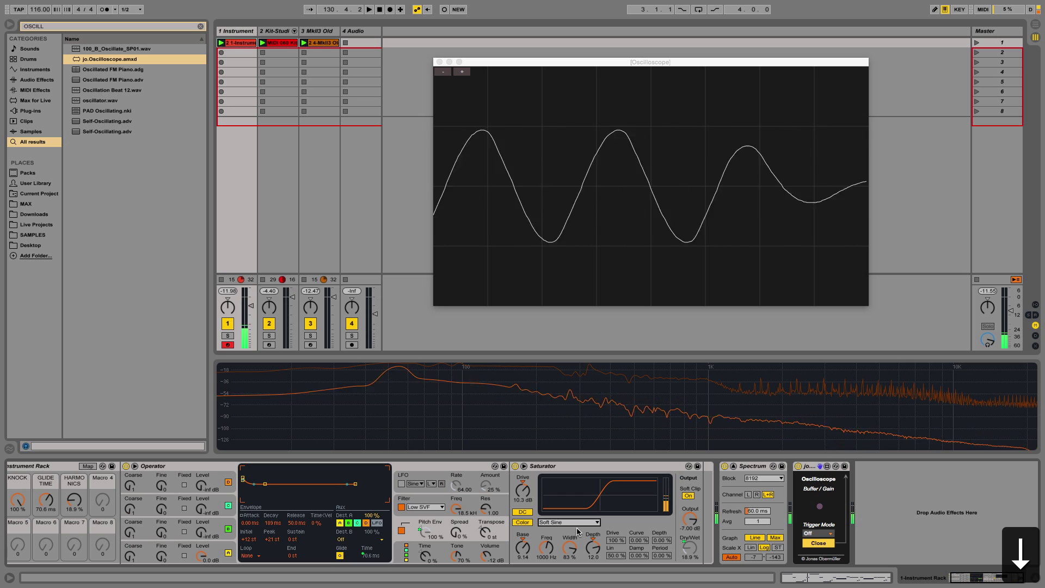
pyautogui.press('Down')
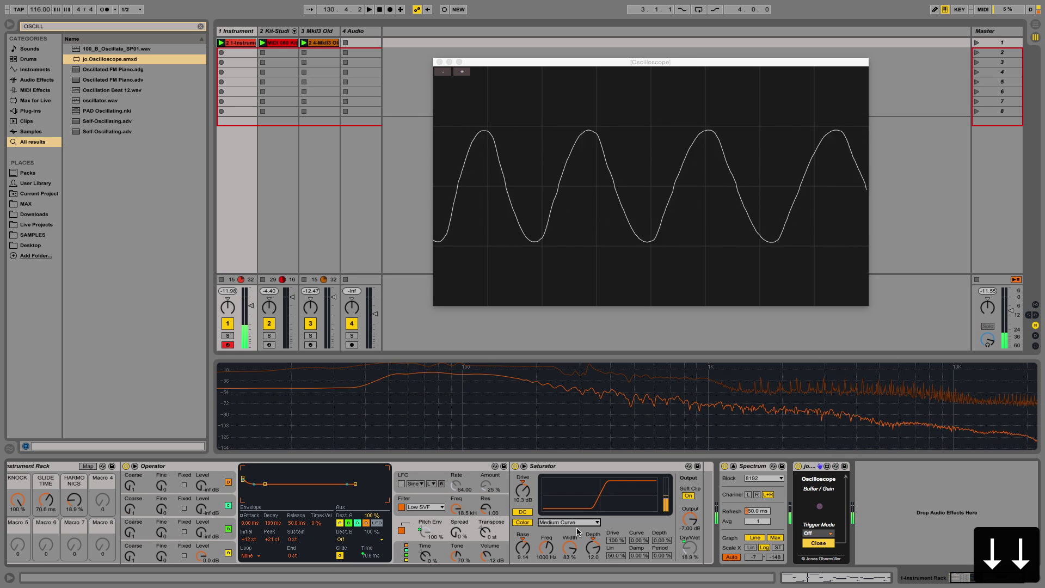
pyautogui.press('Down')
pyautogui.press('Down')
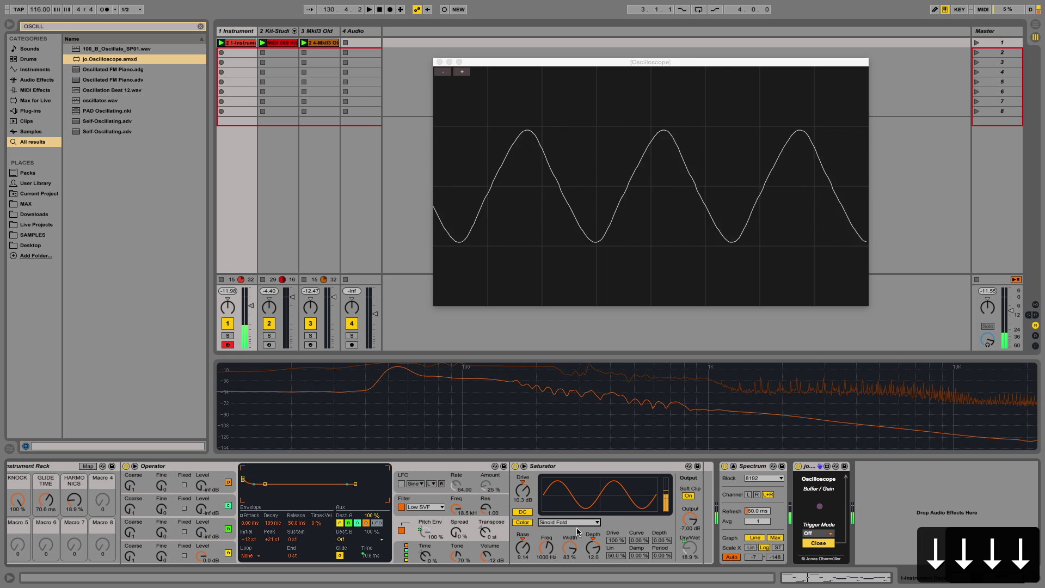
pyautogui.press('Down')
pyautogui.press('Up')
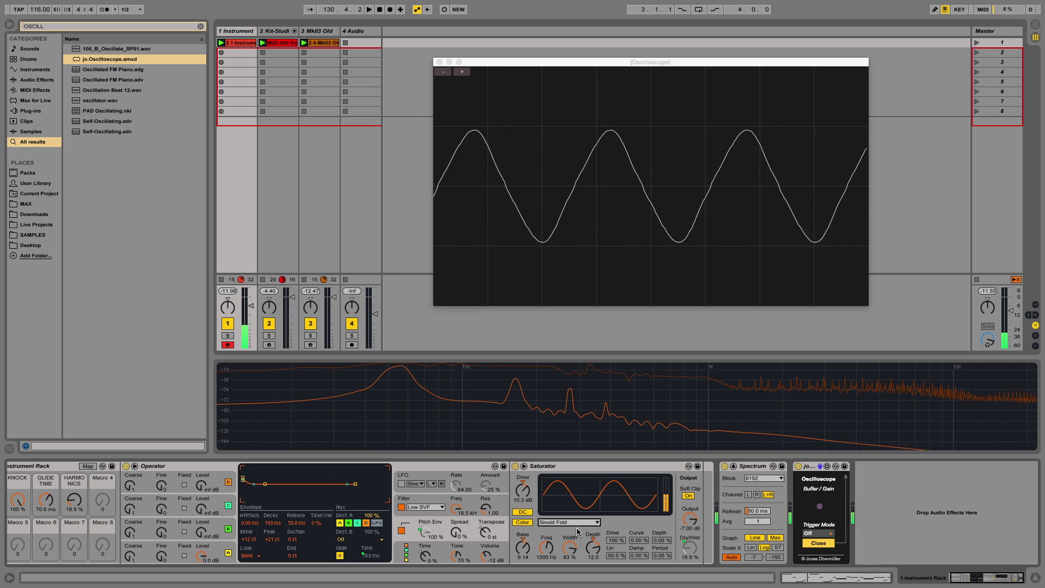
# - Sweep the HARMONICS macro through its range and leave it at 8.66 %
pyautogui.click(74, 500)
pyautogui.moveTo(74, 497)
pyautogui.mouseDown()
pyautogui.moveTo(74, 479)
pyautogui.moveTo(74, 533)
pyautogui.moveTo(75, 501)
pyautogui.mouseUp()
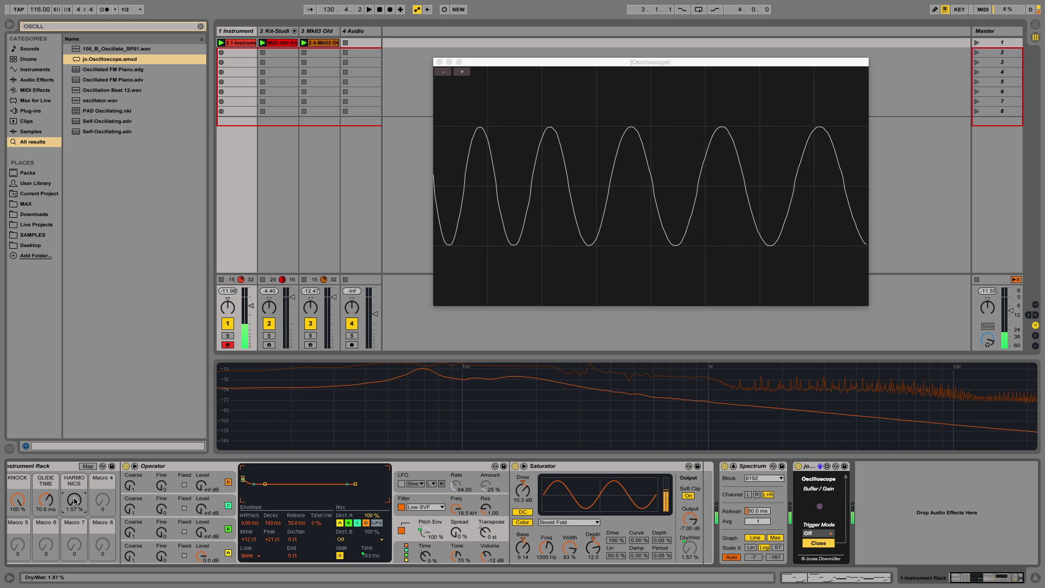
pyautogui.moveTo(75, 502); pyautogui.dragTo(76, 501)
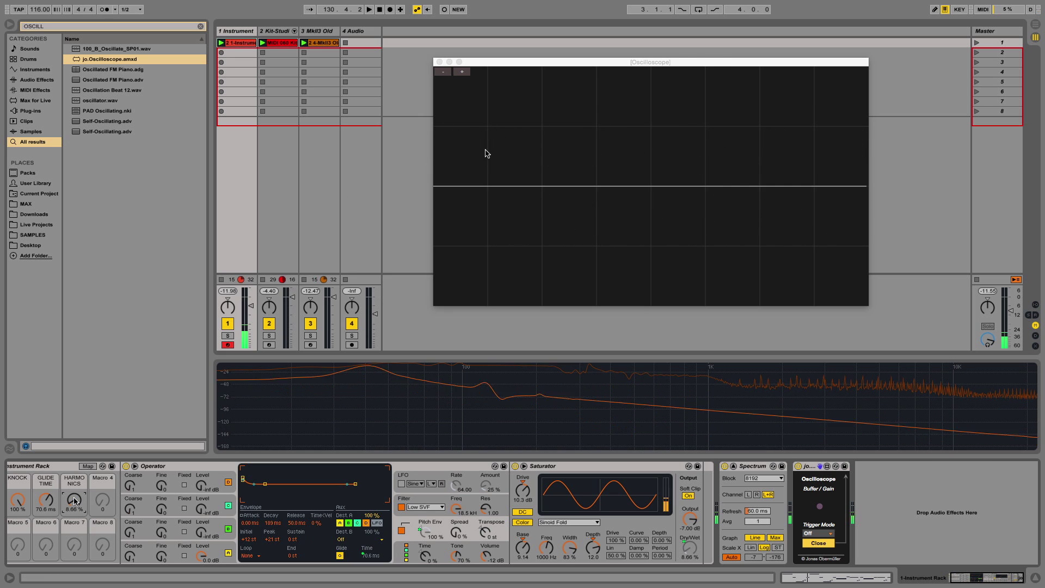
# - Launch scene 1 and raise the HARMONICS macro to 48.8 %, comparing the Saturator bypassed and active
pyautogui.click(978, 43)
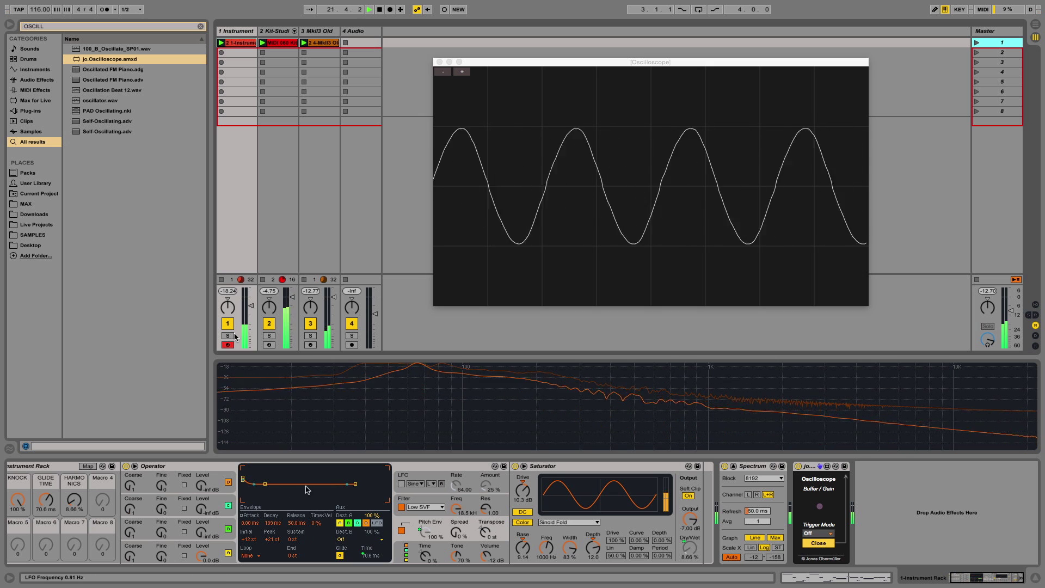
pyautogui.click(516, 467)
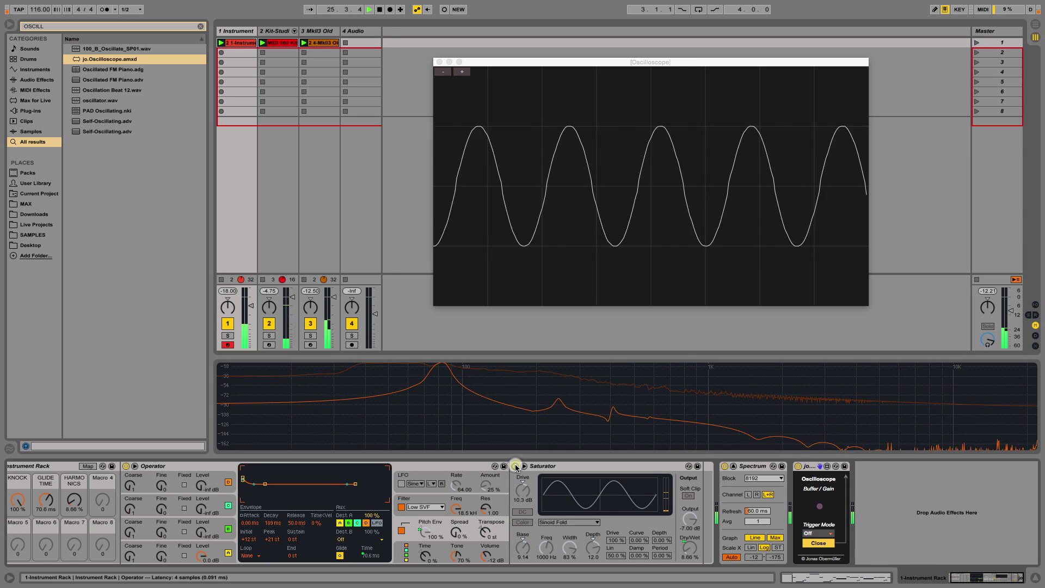
pyautogui.click(515, 466)
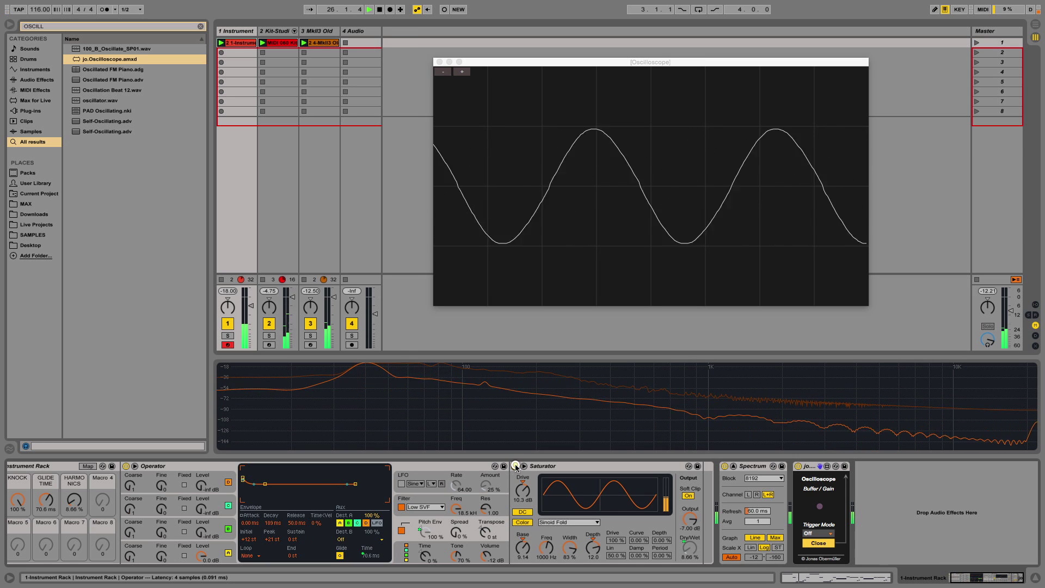
pyautogui.click(79, 498)
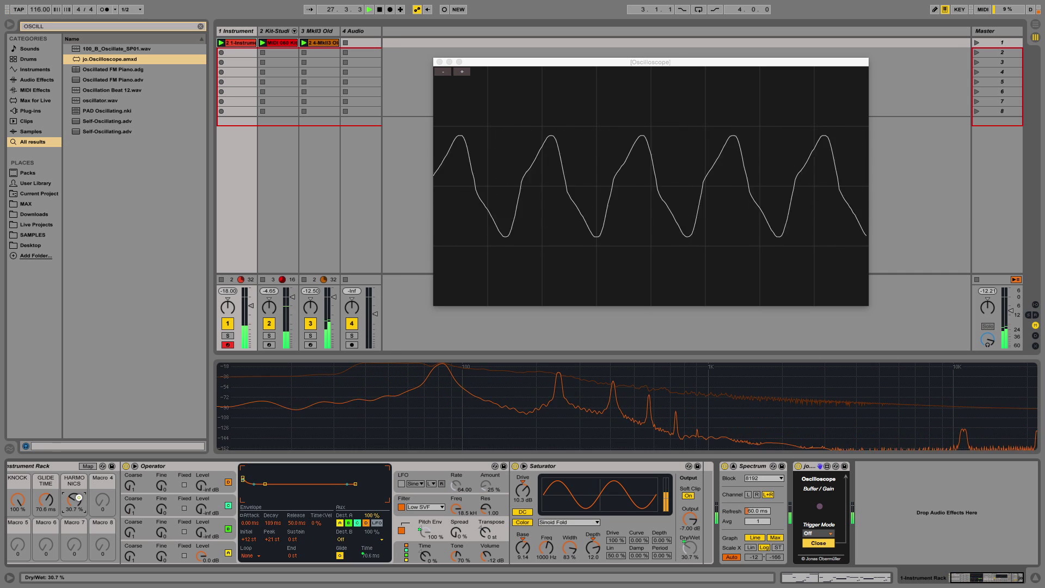
pyautogui.click(515, 467)
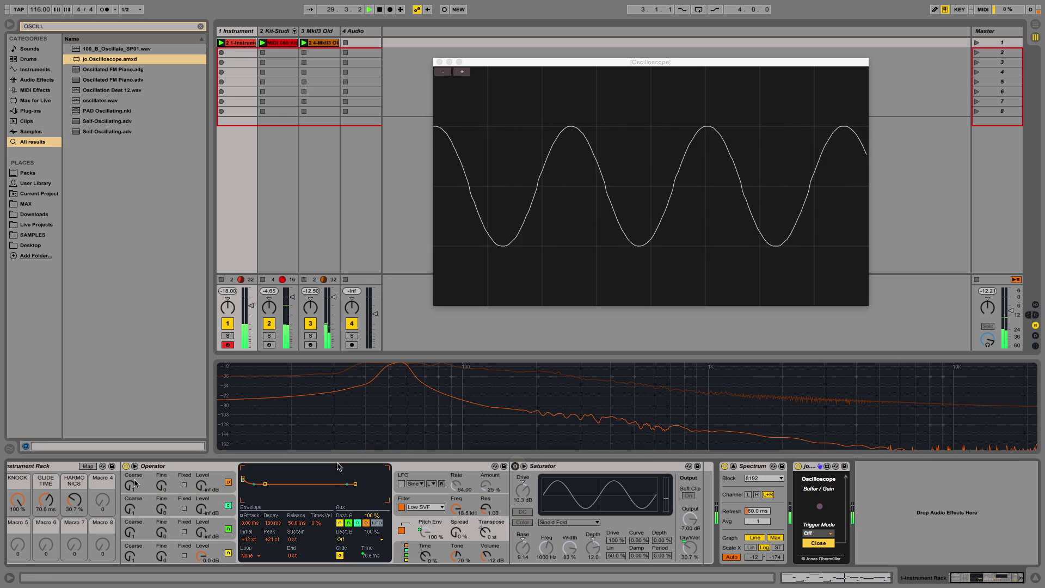
pyautogui.moveTo(79, 497); pyautogui.dragTo(76, 493)
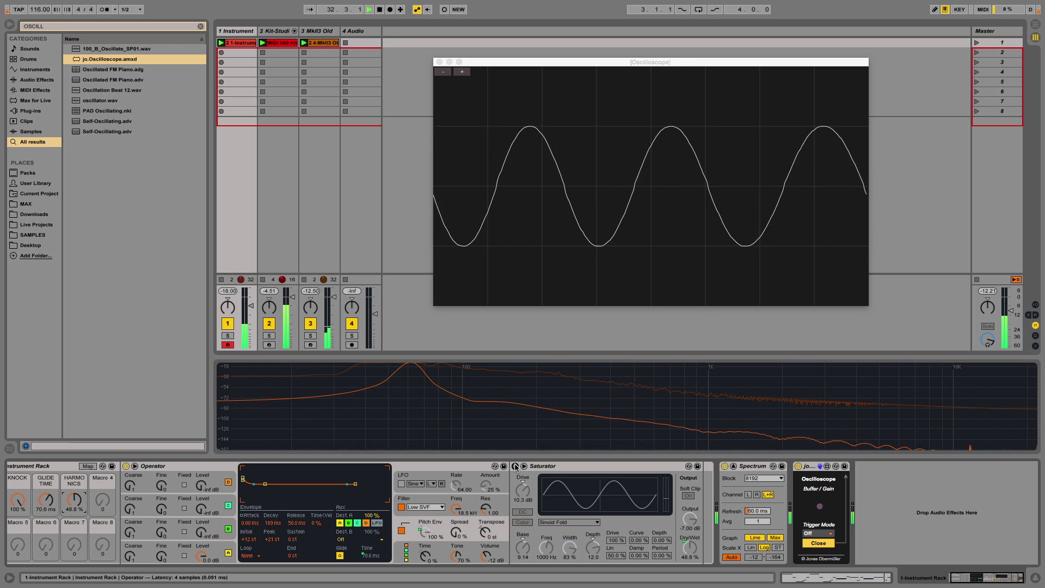
pyautogui.click(515, 467)
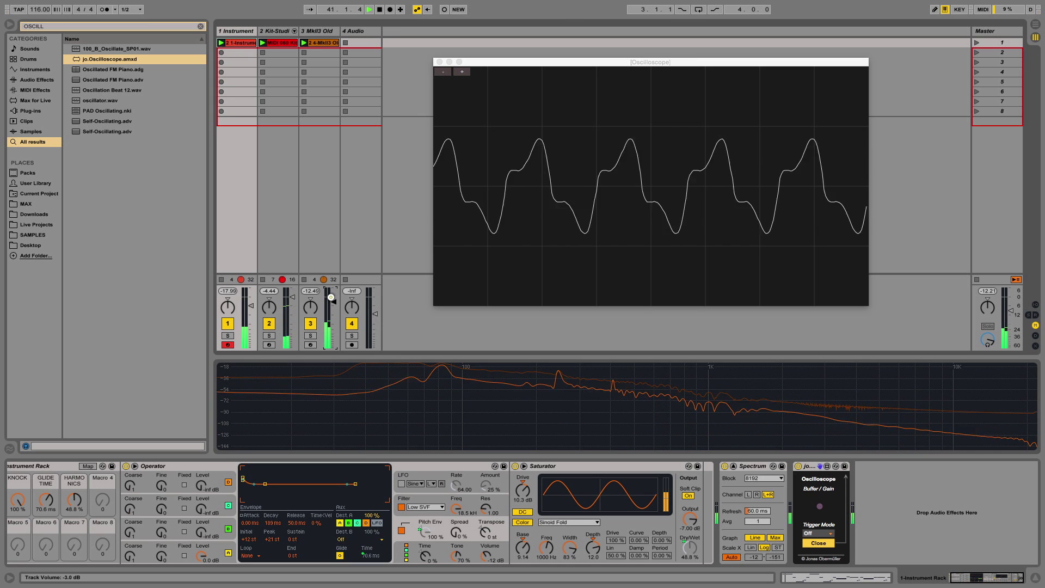
# - A/B the Saturator repeatedly against the clean sine, leaving it bypassed
pyautogui.click(516, 466)
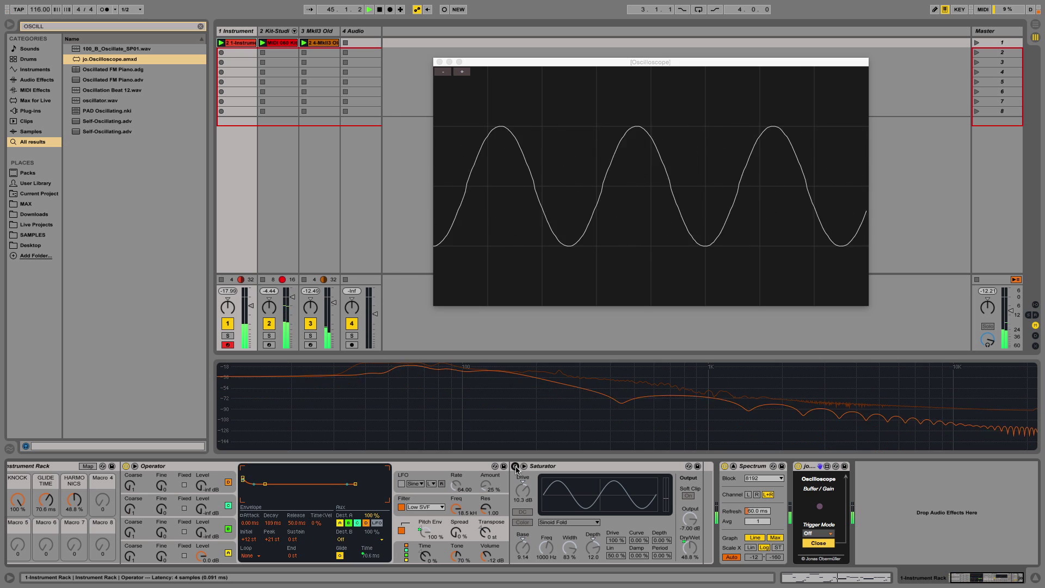
pyautogui.click(516, 467)
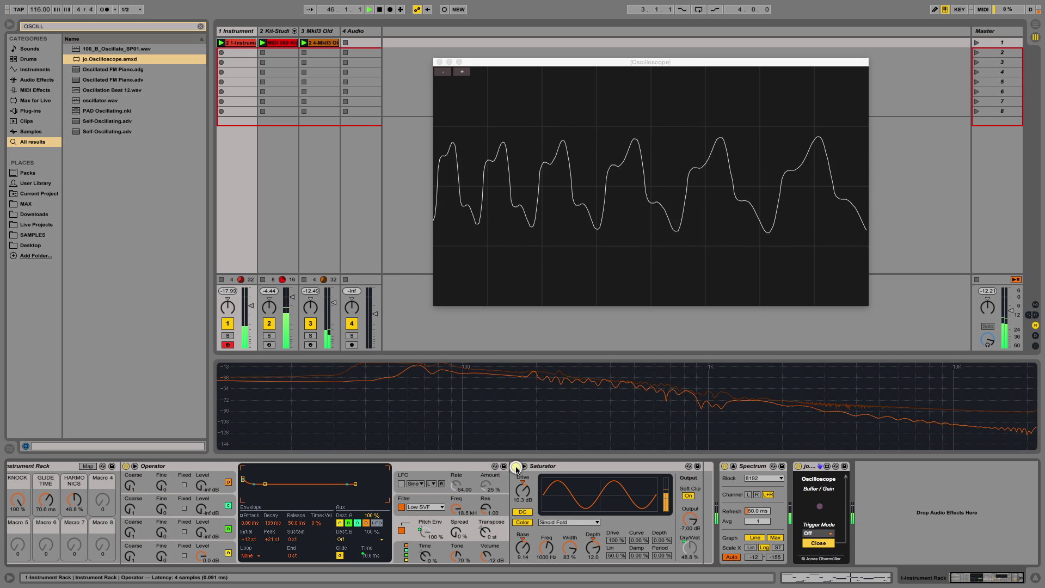
pyautogui.click(516, 467)
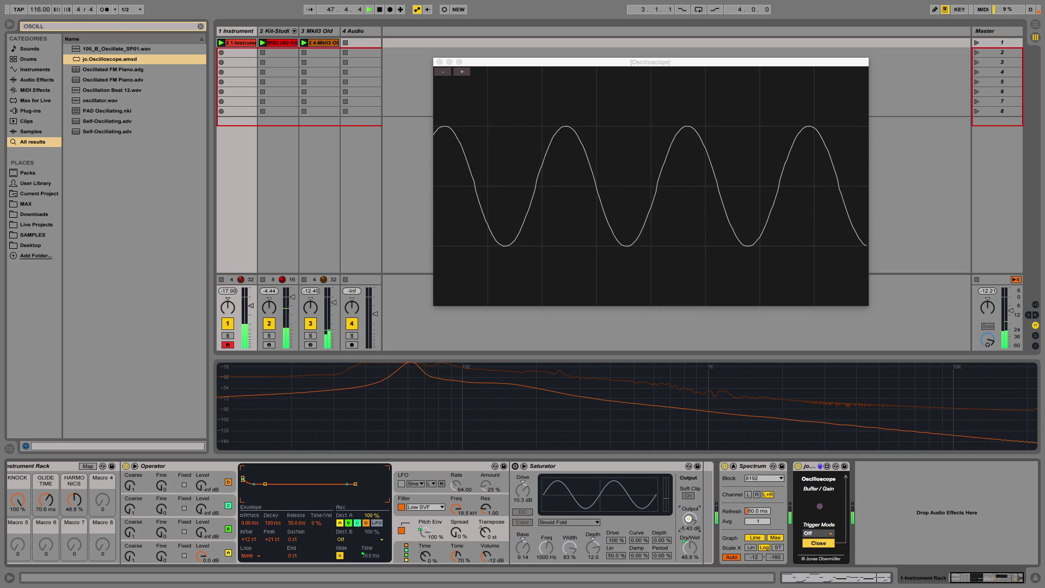
pyautogui.click(516, 468)
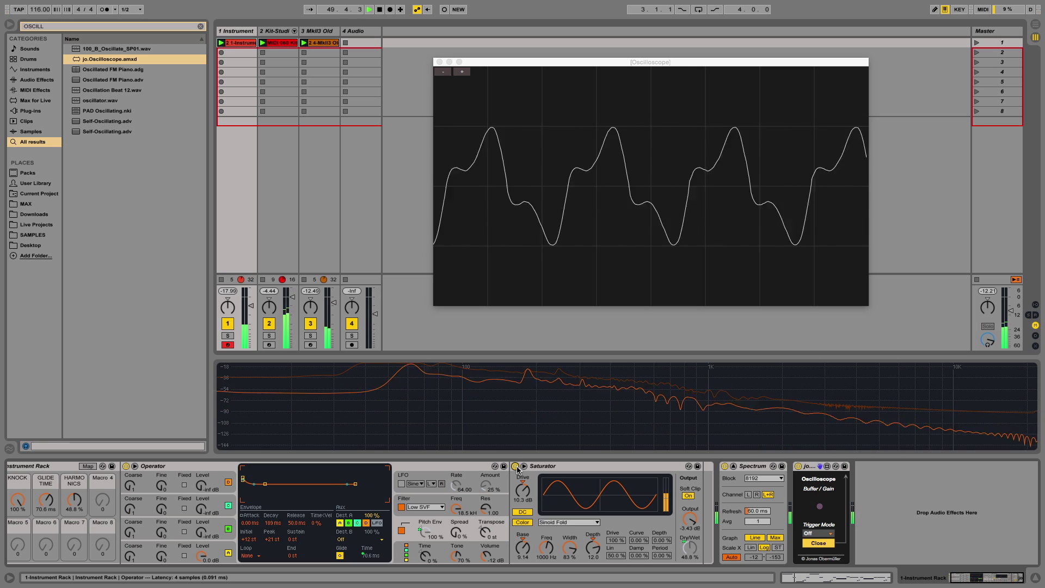
pyautogui.click(515, 466)
pyautogui.click(516, 466)
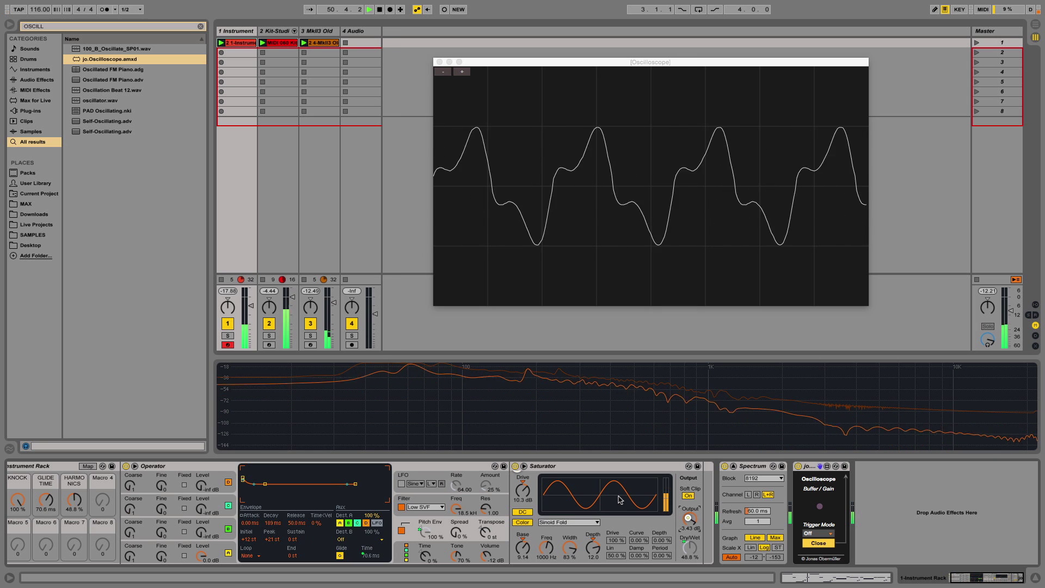
pyautogui.click(515, 467)
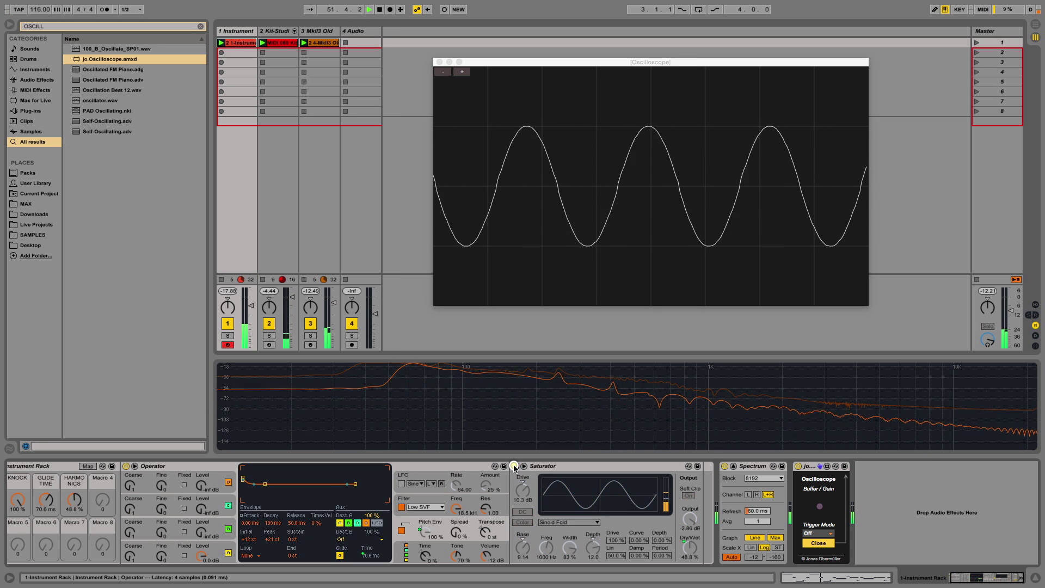
pyautogui.click(515, 467)
pyautogui.click(515, 467)
pyautogui.click(515, 467)
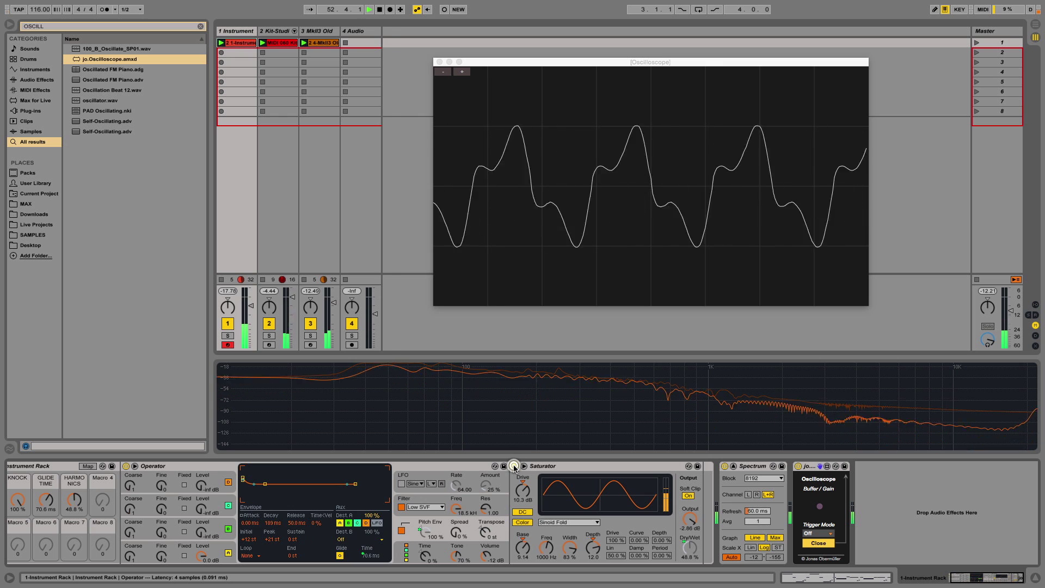
pyautogui.click(515, 466)
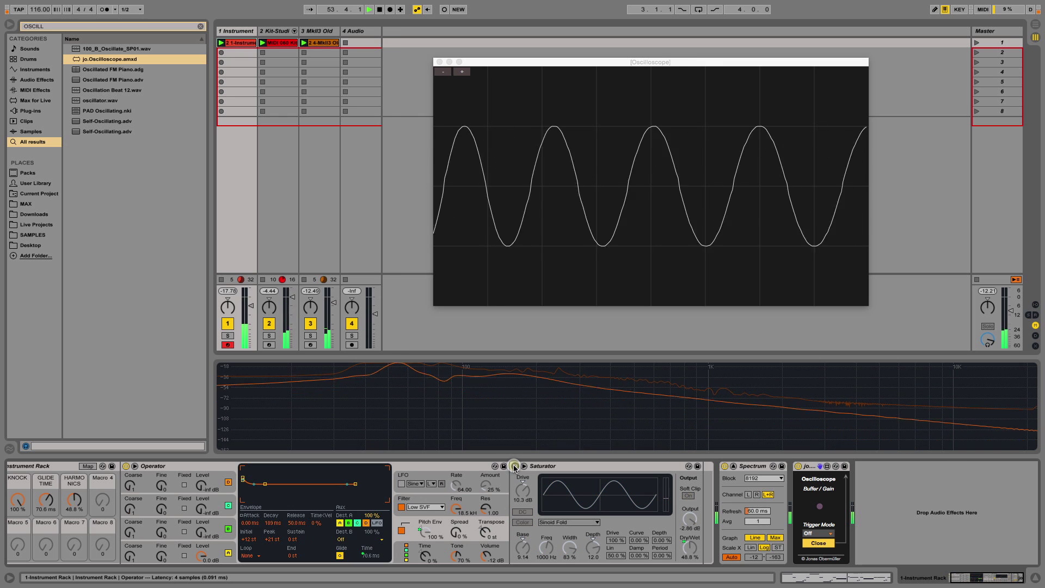
pyautogui.click(515, 467)
pyautogui.click(515, 466)
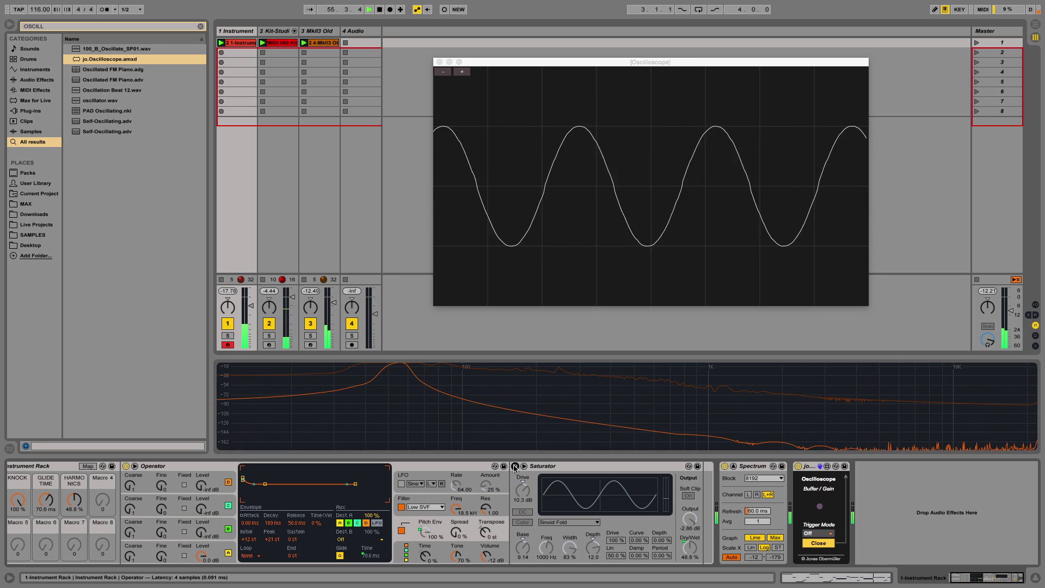
# - Re-enable the bass Saturator, expand the mixer, and retune the HARMONICS macro to a lower amount
pyautogui.click(515, 467)
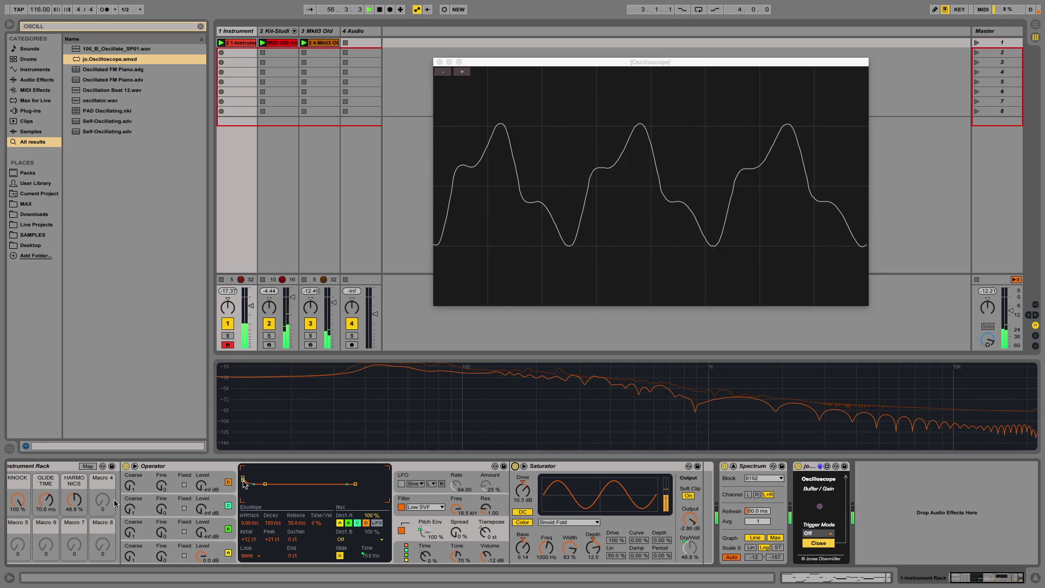
pyautogui.moveTo(75, 500)
pyautogui.mouseDown()
pyautogui.moveTo(74, 542)
pyautogui.moveTo(74, 479)
pyautogui.moveTo(74, 510)
pyautogui.mouseUp()
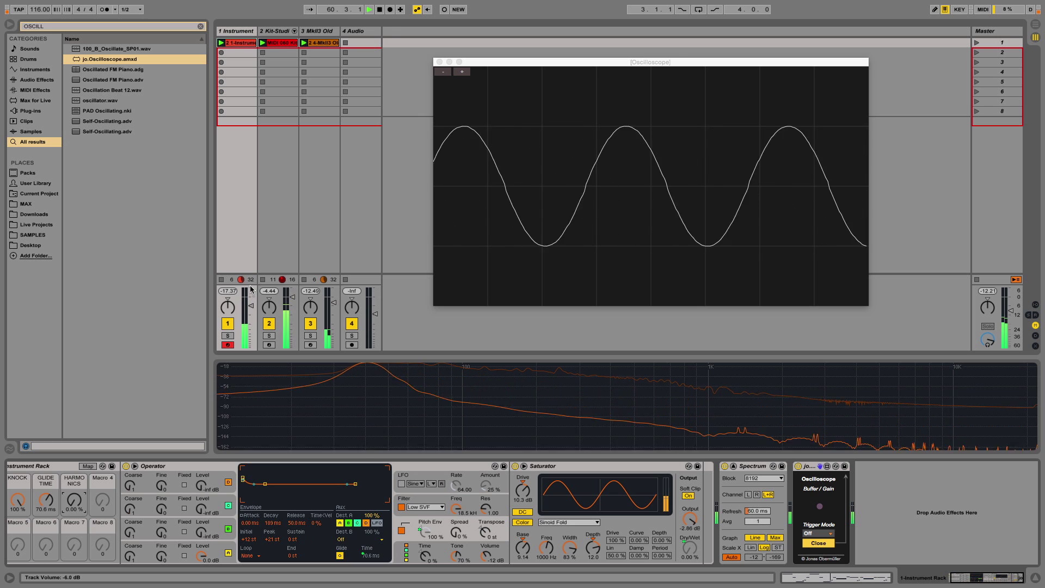
pyautogui.moveTo(251, 276); pyautogui.dragTo(238, 153)
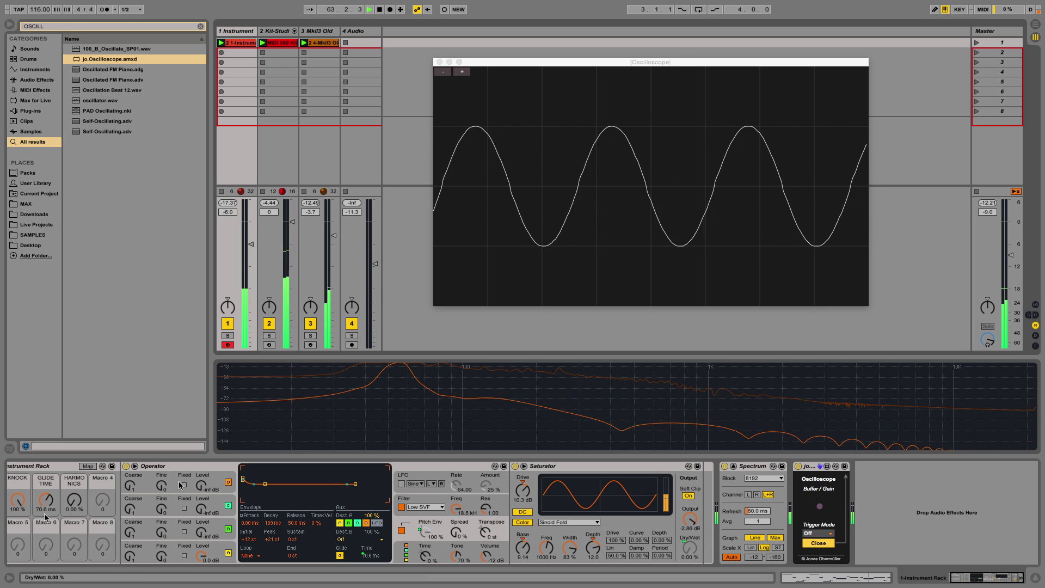
pyautogui.moveTo(74, 500)
pyautogui.mouseDown()
pyautogui.moveTo(74, 469)
pyautogui.moveTo(72, 503)
pyautogui.mouseUp()
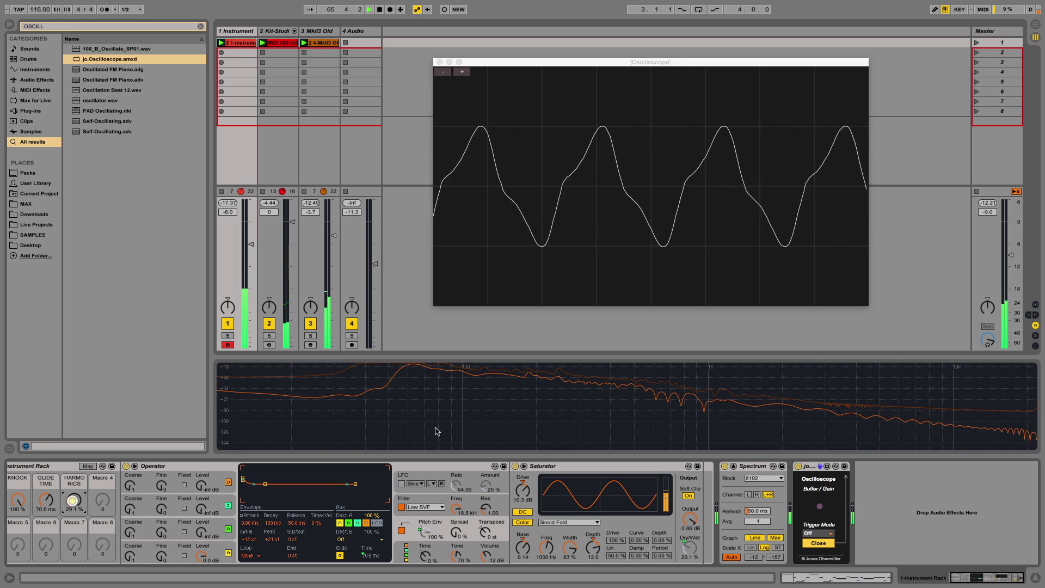
pyautogui.click(515, 467)
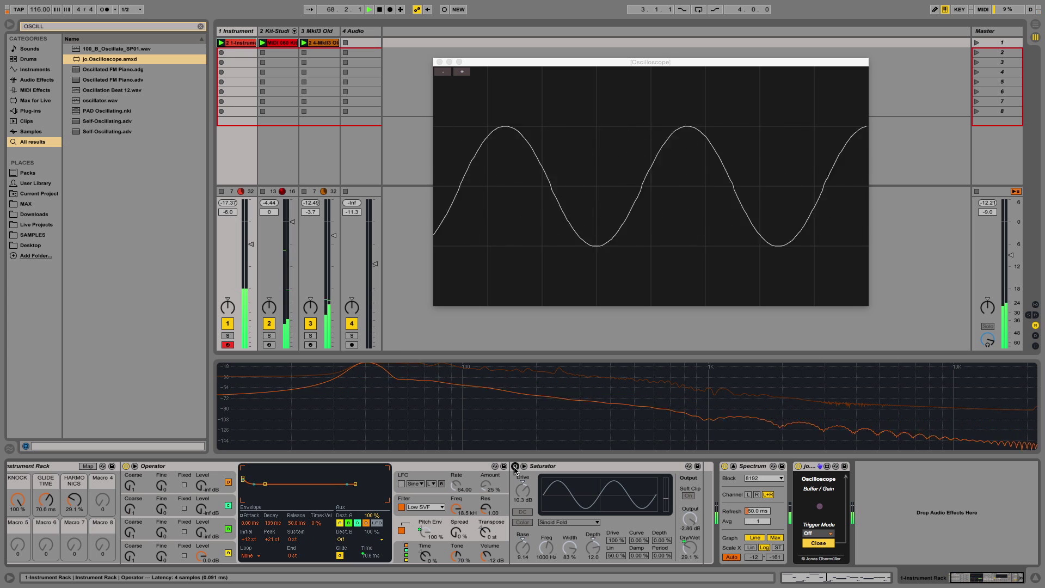
pyautogui.click(515, 466)
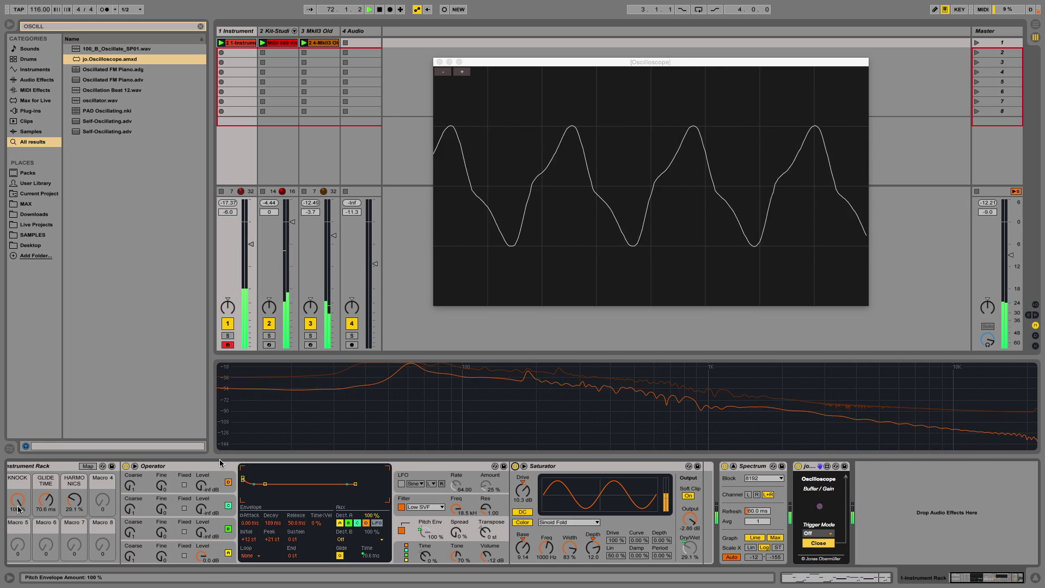
# - Lower the KNOCK macro to 67 % and show Operator's LFO settings
pyautogui.moveTo(18, 509); pyautogui.dragTo(18, 511)
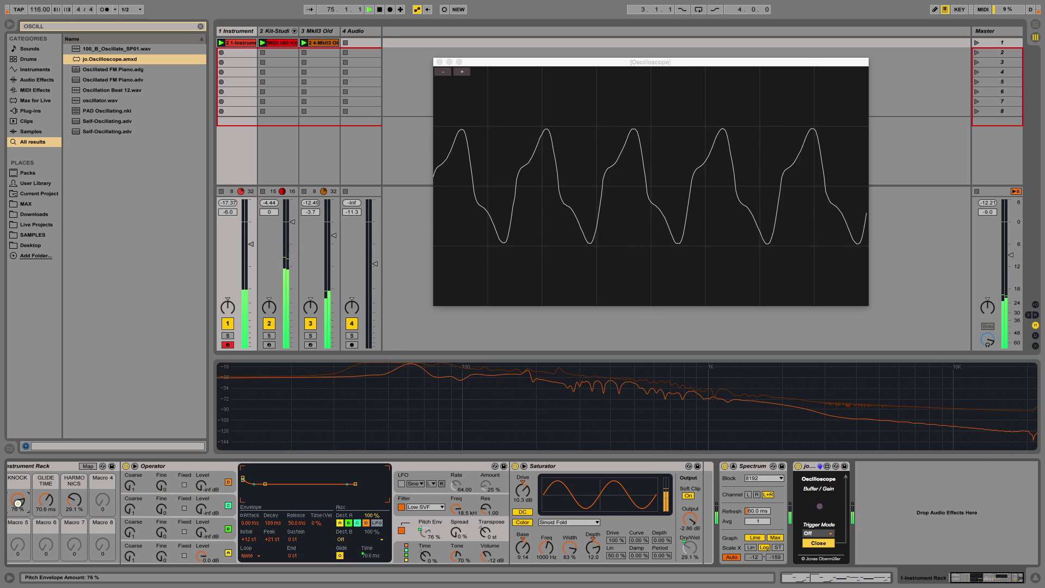
pyautogui.moveTo(18, 503); pyautogui.dragTo(18, 511)
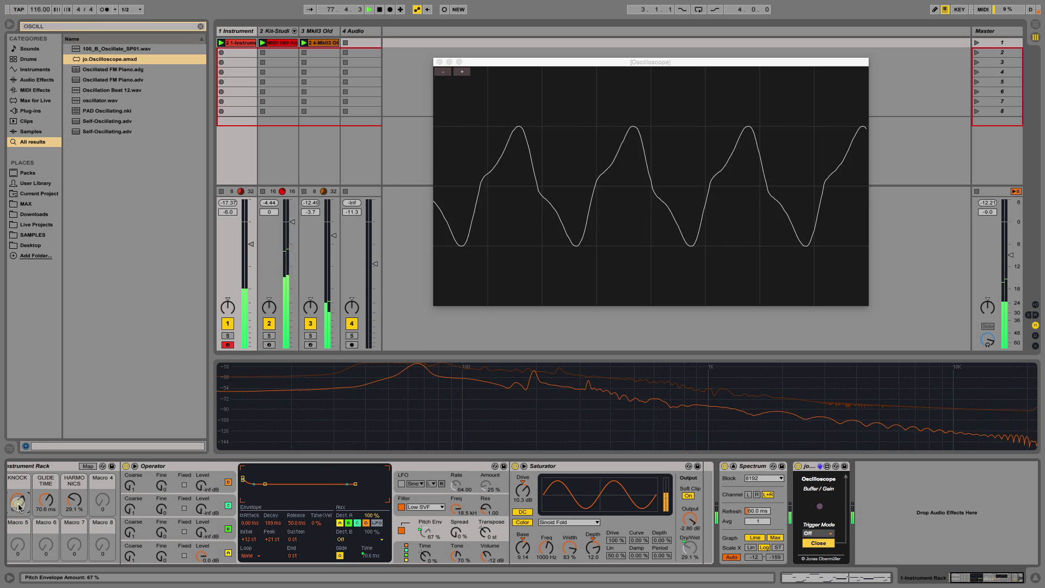
pyautogui.click(455, 488)
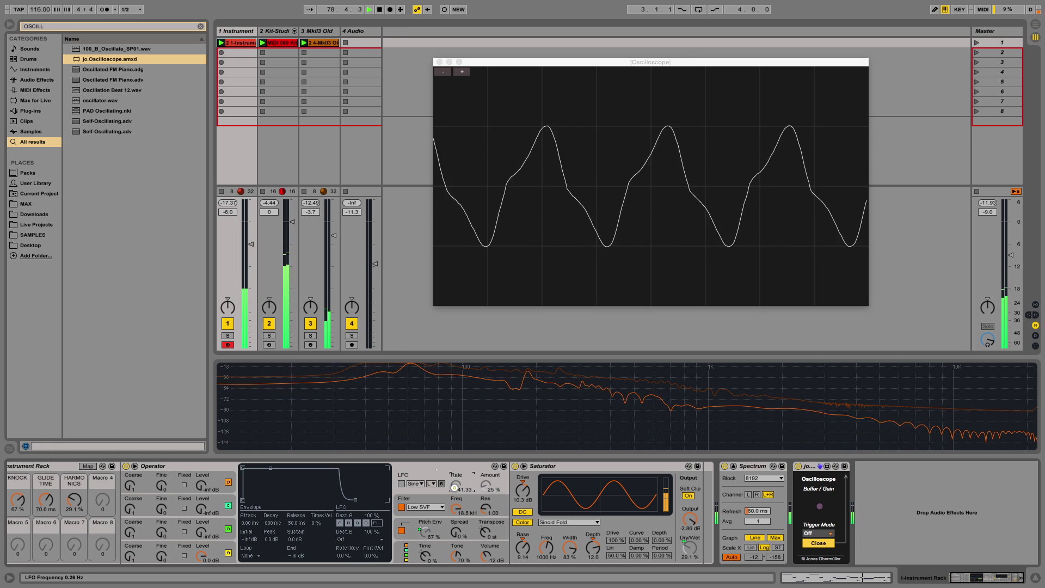
# - Switch on Operator's LFO with about 5.6 % amount and a rate of 26.21
pyautogui.click(401, 484)
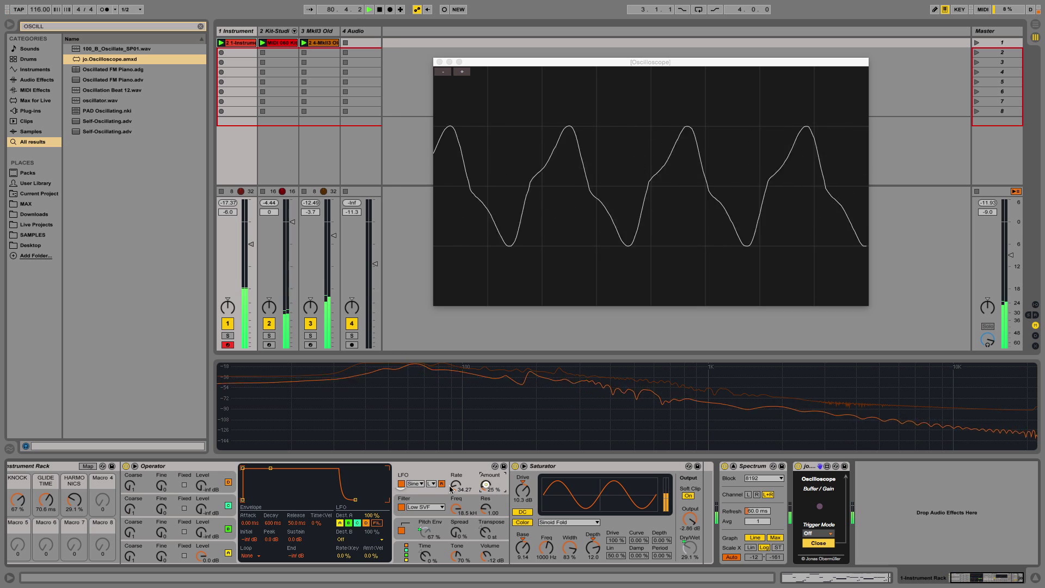
pyautogui.moveTo(486, 485); pyautogui.dragTo(486, 476)
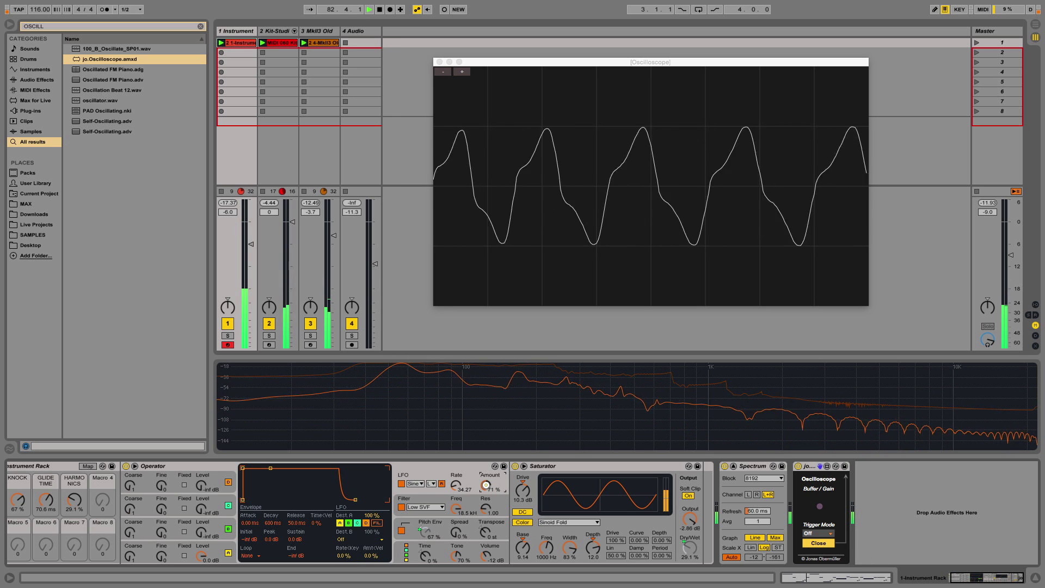
pyautogui.moveTo(486, 484); pyautogui.dragTo(486, 505)
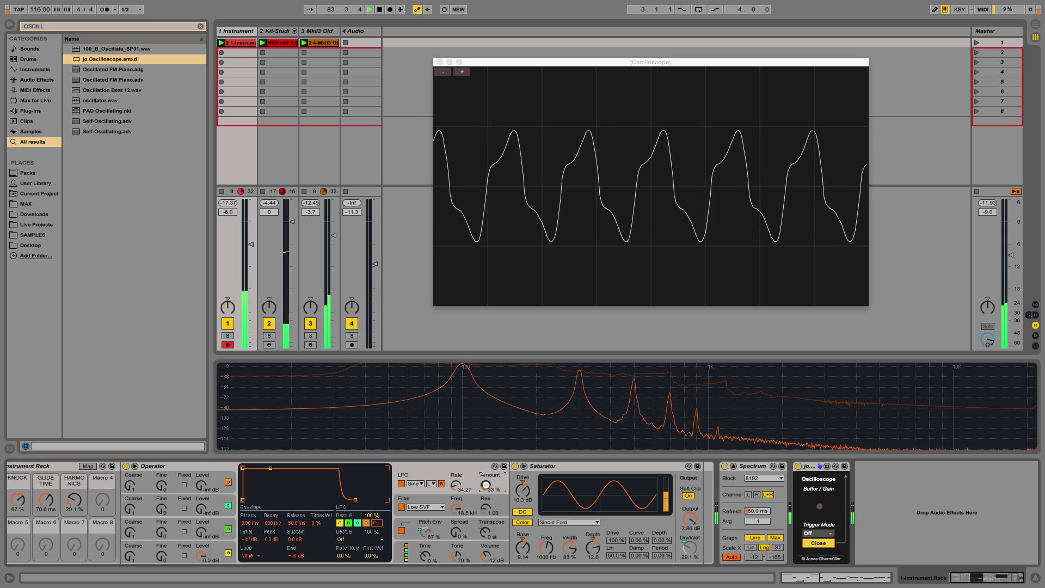
pyautogui.moveTo(486, 485); pyautogui.dragTo(488, 490)
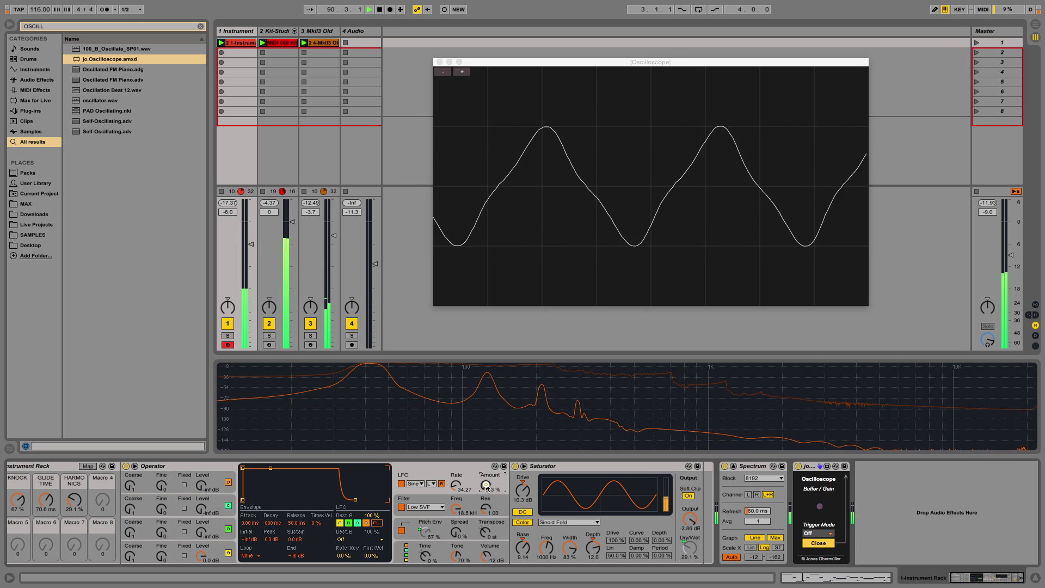
pyautogui.scroll(3, 487, 486)
pyautogui.scroll(-1, 486, 485)
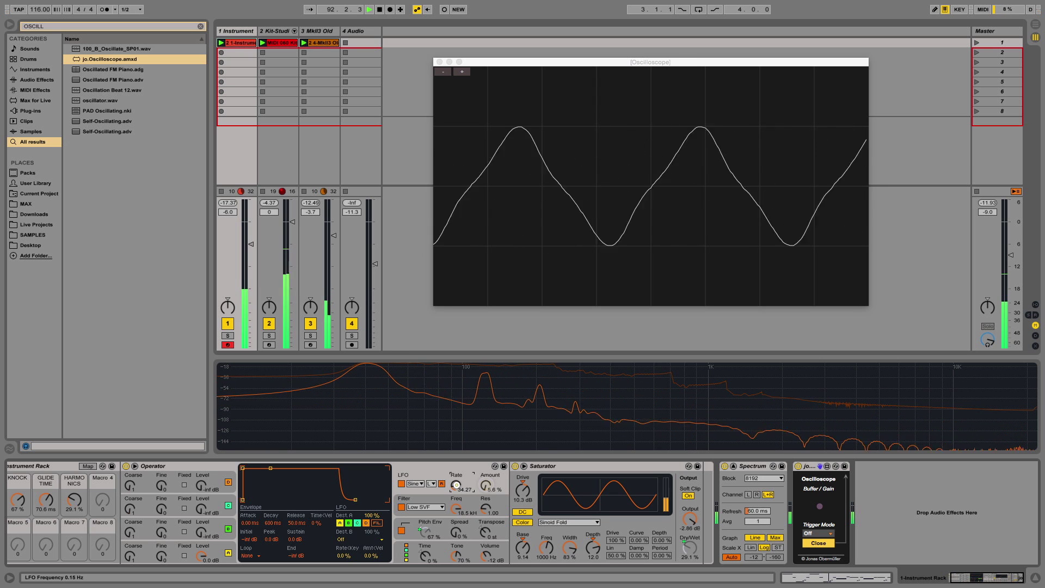
pyautogui.scroll(-3, 456, 485)
pyautogui.scroll(-7, 456, 485)
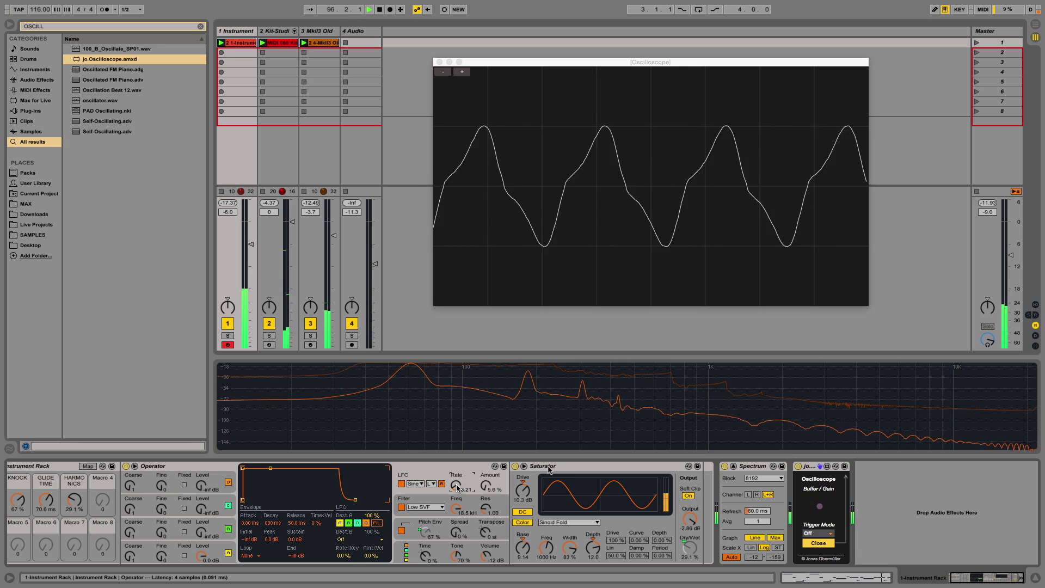
pyautogui.moveTo(458, 487); pyautogui.dragTo(457, 479)
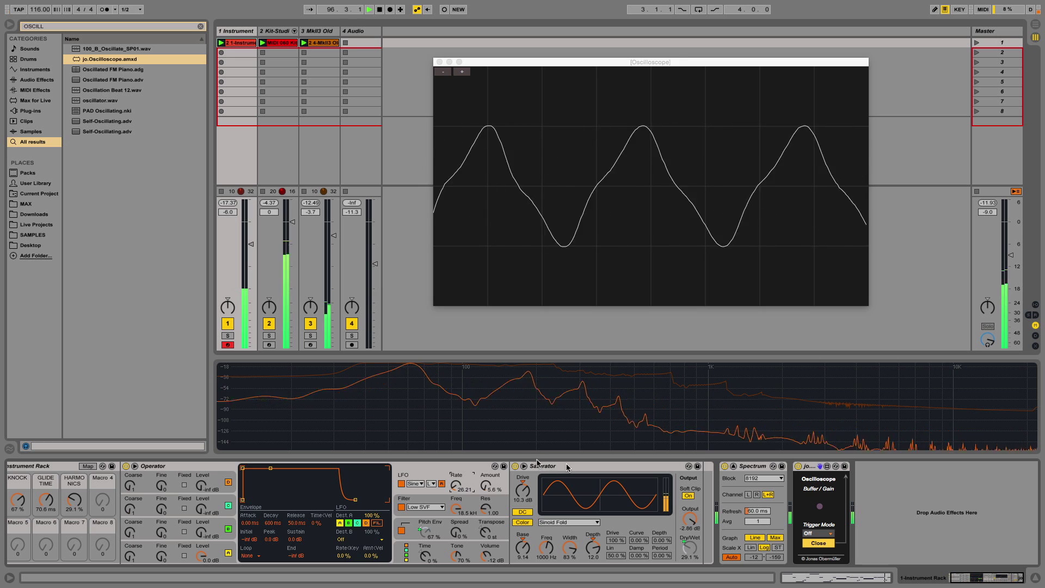
# - Select the Kit-StudioBasic drum track, search 'SATU', and add a Saturator after EQ Eight
pyautogui.click(273, 31)
pyautogui.click(201, 26)
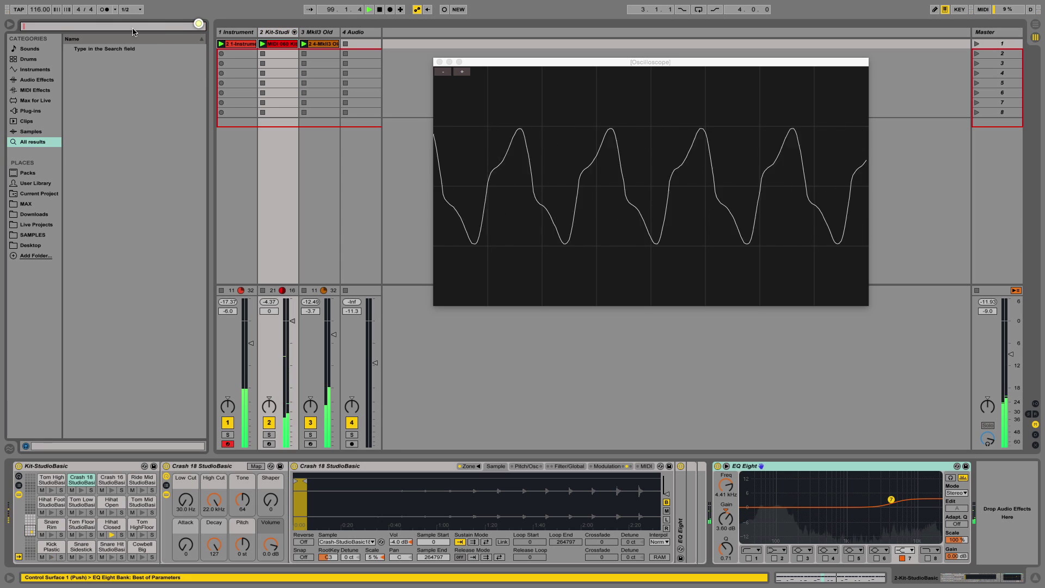
pyautogui.click(38, 69)
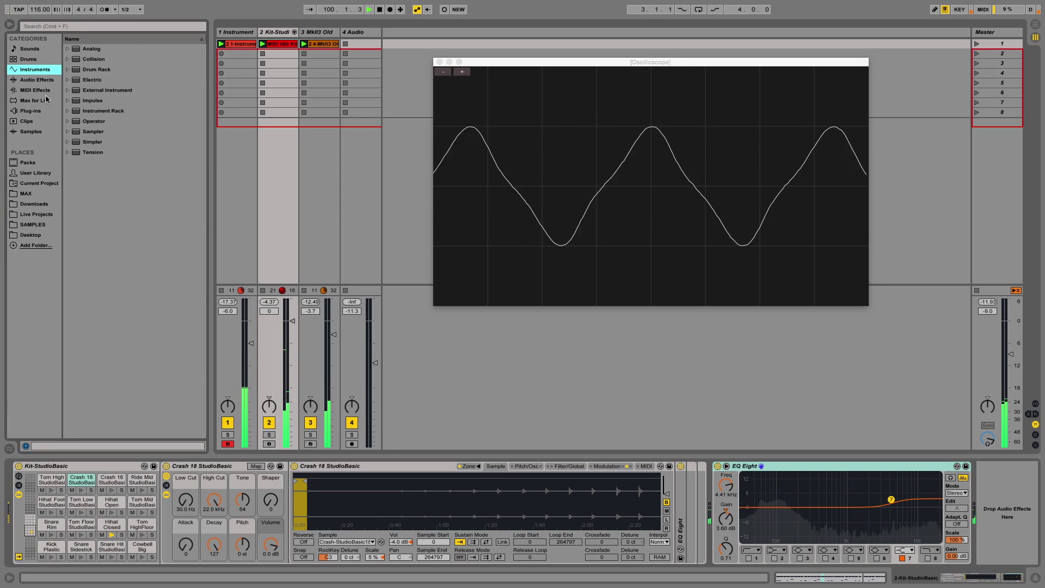
pyautogui.press('super+f')
pyautogui.write('SA')
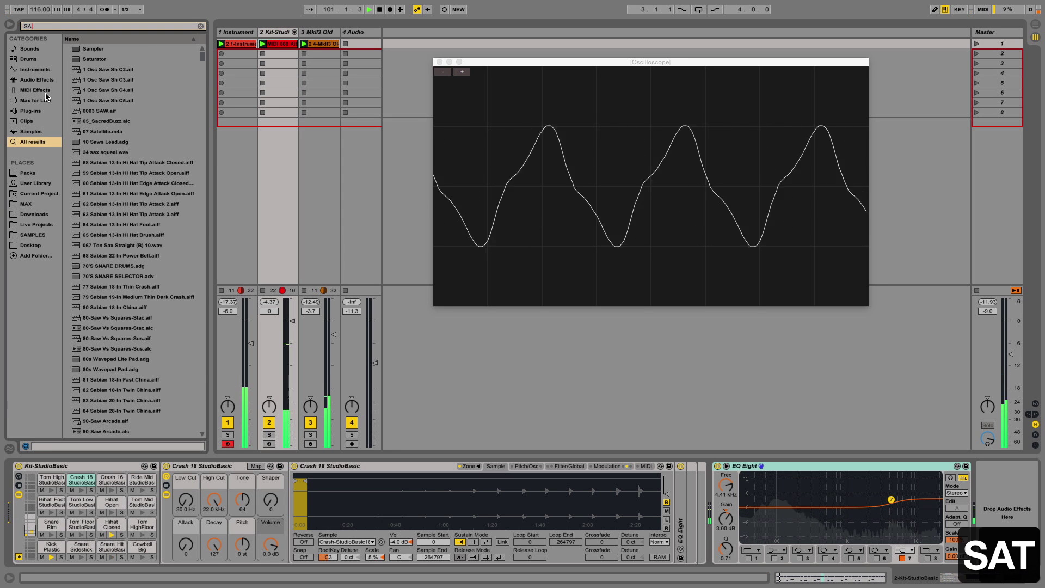
pyautogui.write('TU')
pyautogui.press('Return')
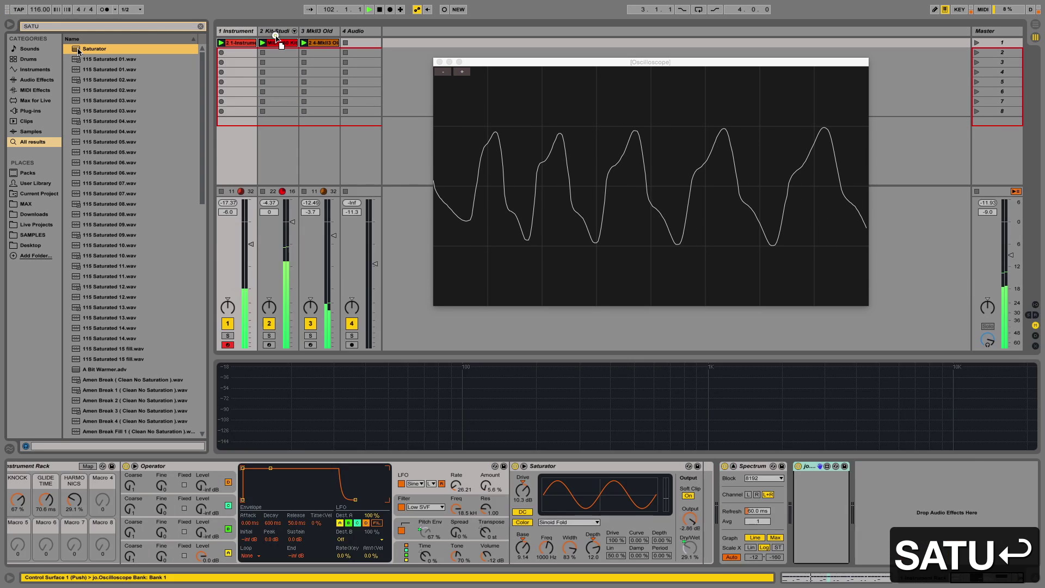
pyautogui.click(276, 33)
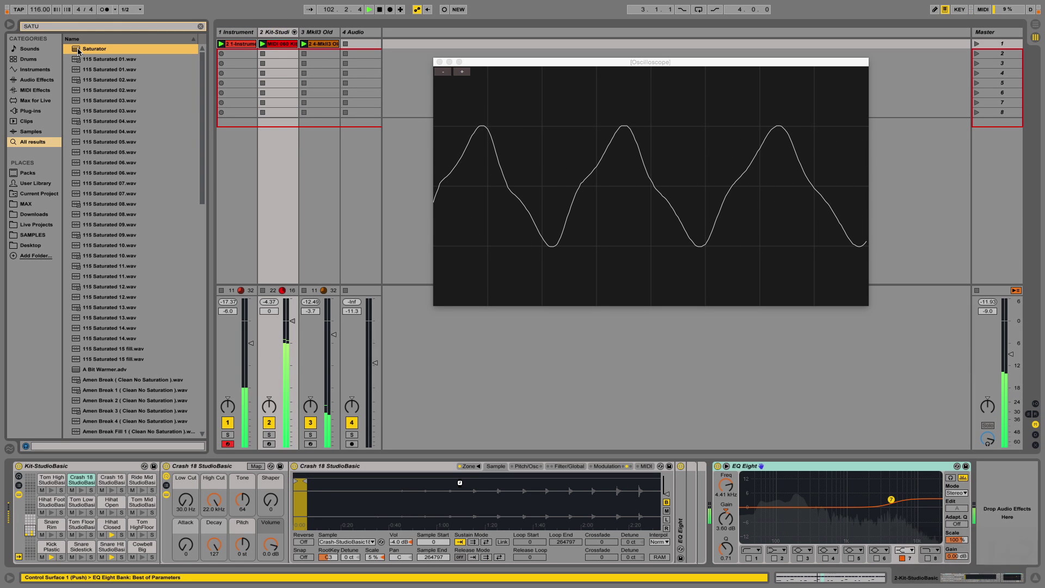
pyautogui.doubleClick(78, 50)
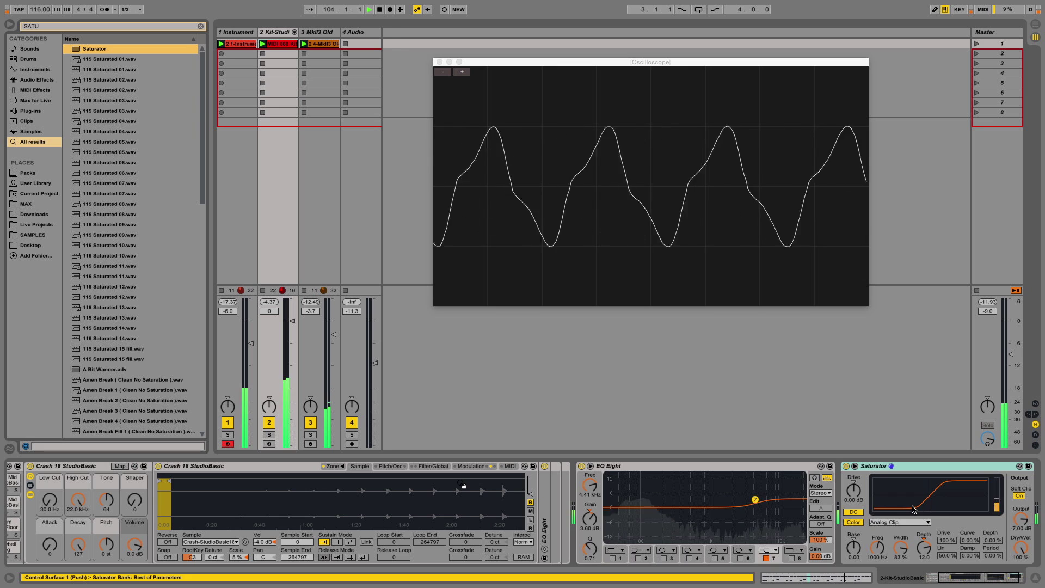
# - Raise the drum Saturator's Base to 4.57 and lower its Dry/Wet to 52.4 %
pyautogui.moveTo(920, 510); pyautogui.dragTo(805, 498)
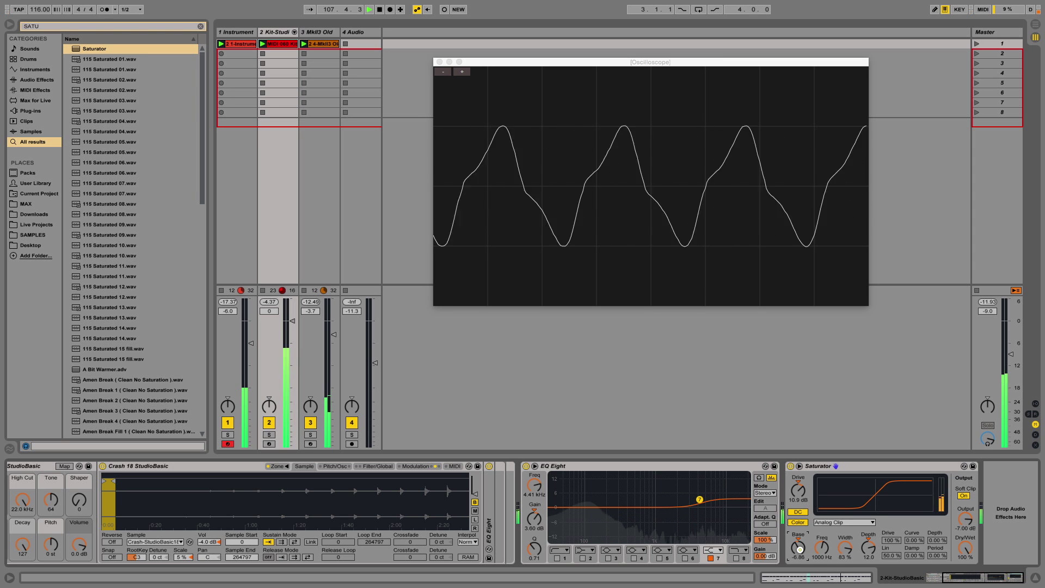
pyautogui.moveTo(800, 549); pyautogui.dragTo(800, 548)
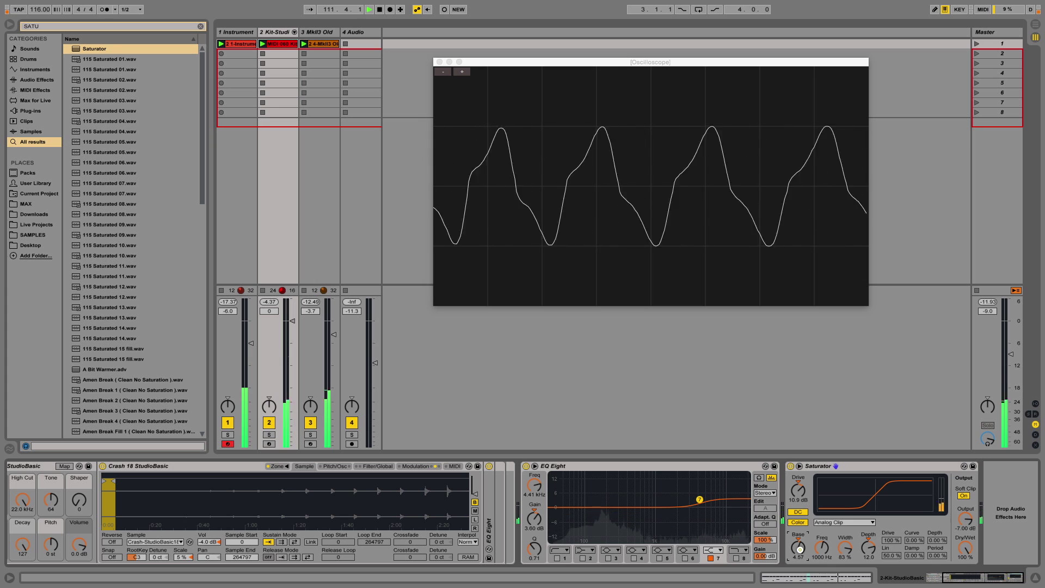
pyautogui.moveTo(966, 547); pyautogui.dragTo(968, 549)
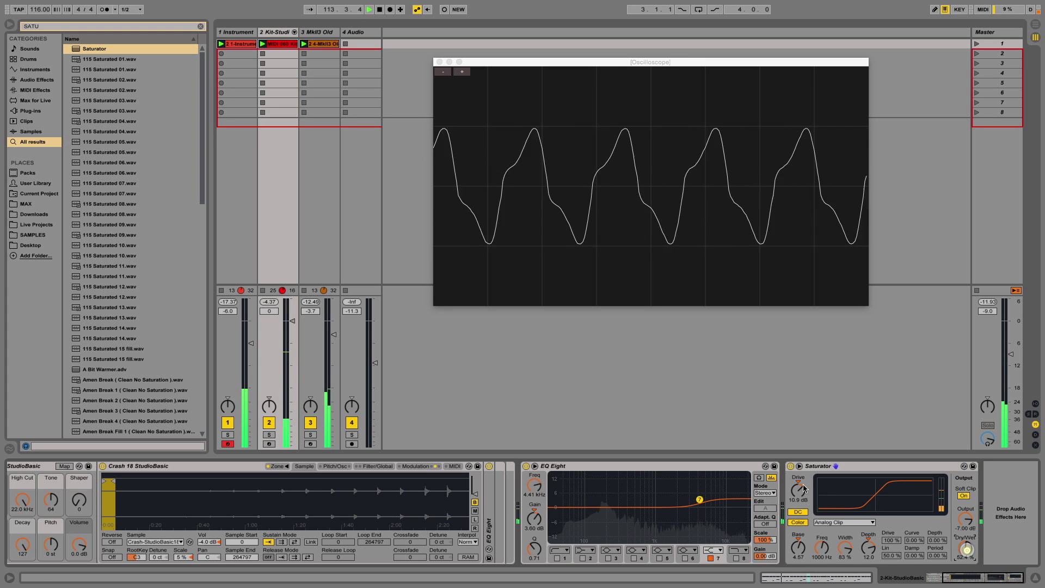
pyautogui.click(790, 466)
pyautogui.click(790, 467)
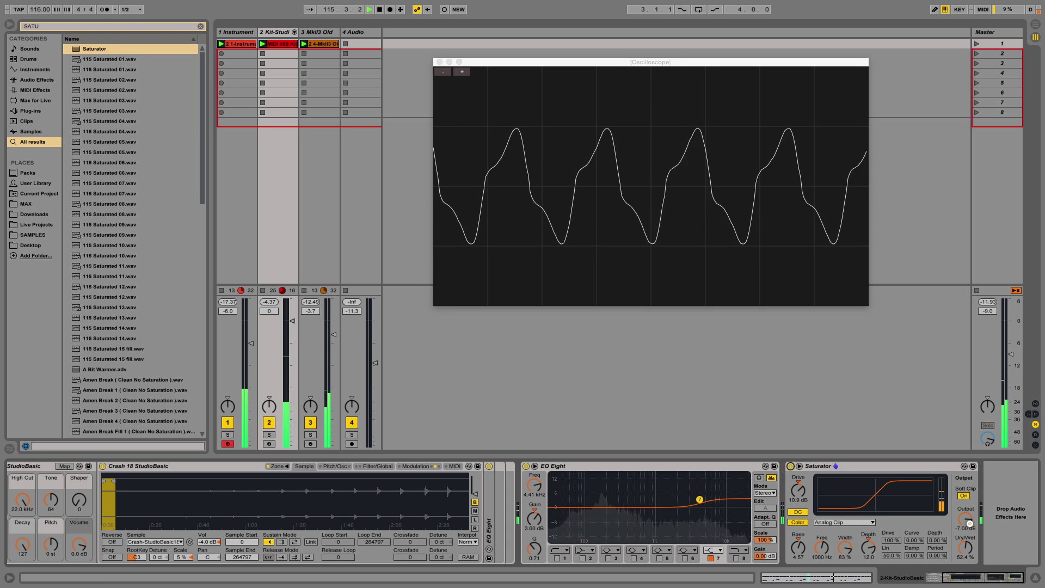
# - Raise the drum Saturator's Output to -3.14 dB, A/B the device, and leave it on
pyautogui.moveTo(969, 523); pyautogui.dragTo(969, 516)
pyautogui.click(790, 467)
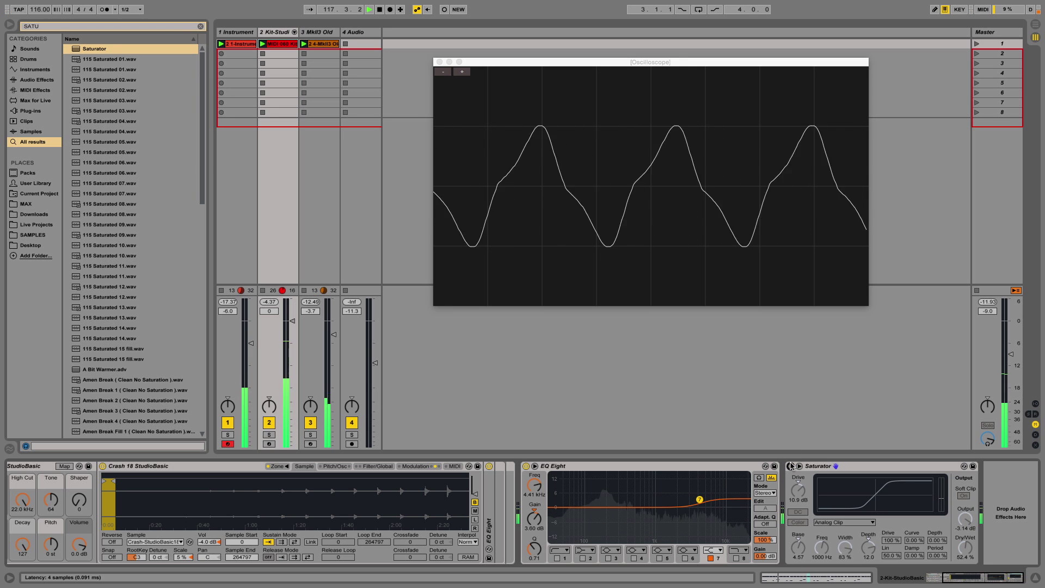
pyautogui.click(791, 467)
pyautogui.click(791, 466)
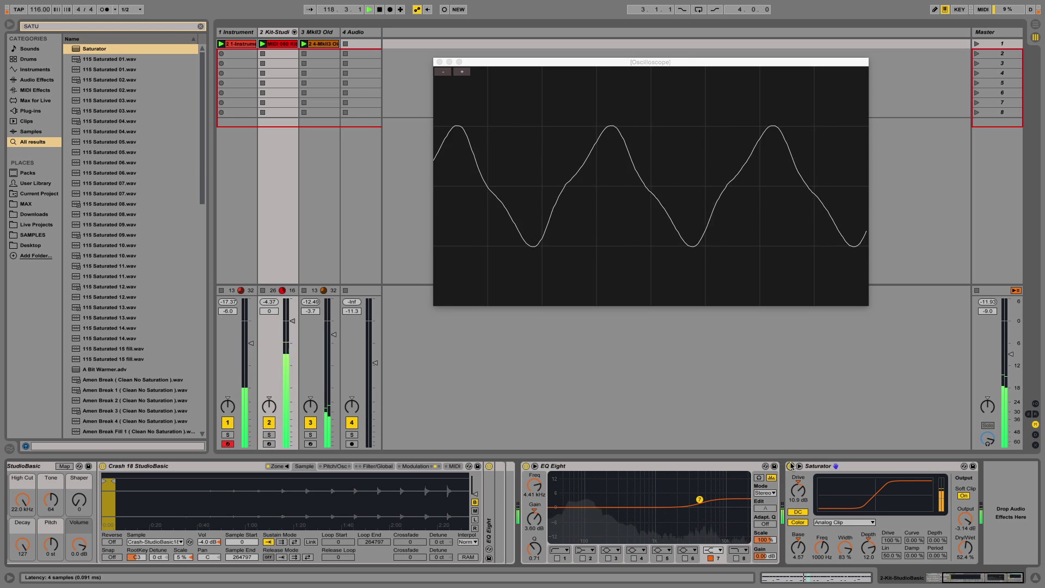
pyautogui.click(790, 466)
pyautogui.click(790, 467)
pyautogui.click(791, 467)
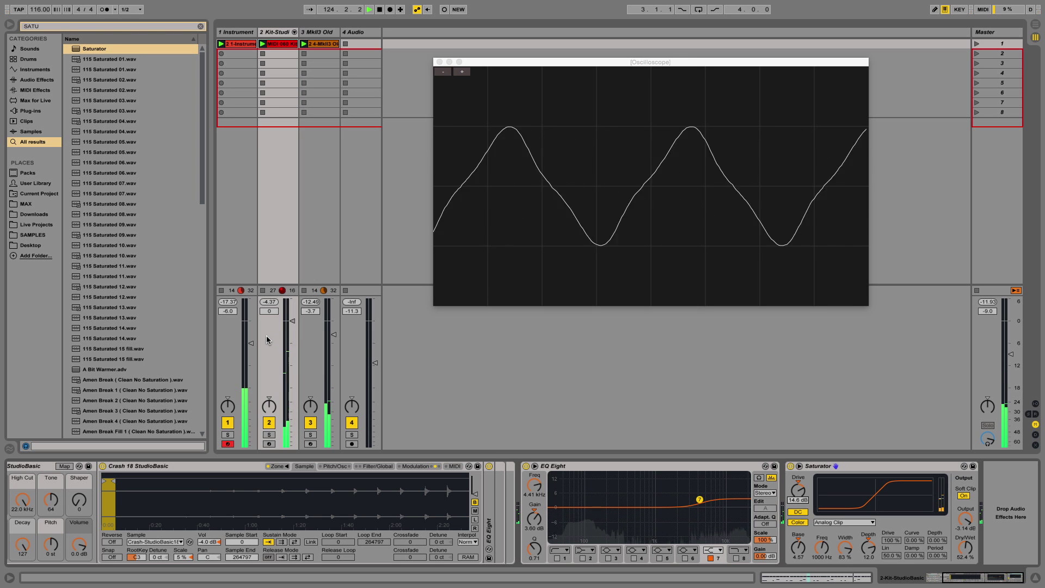
# - Select the 1 Instrument track to bring back its rack chain and Spectrum view
pyautogui.click(246, 30)
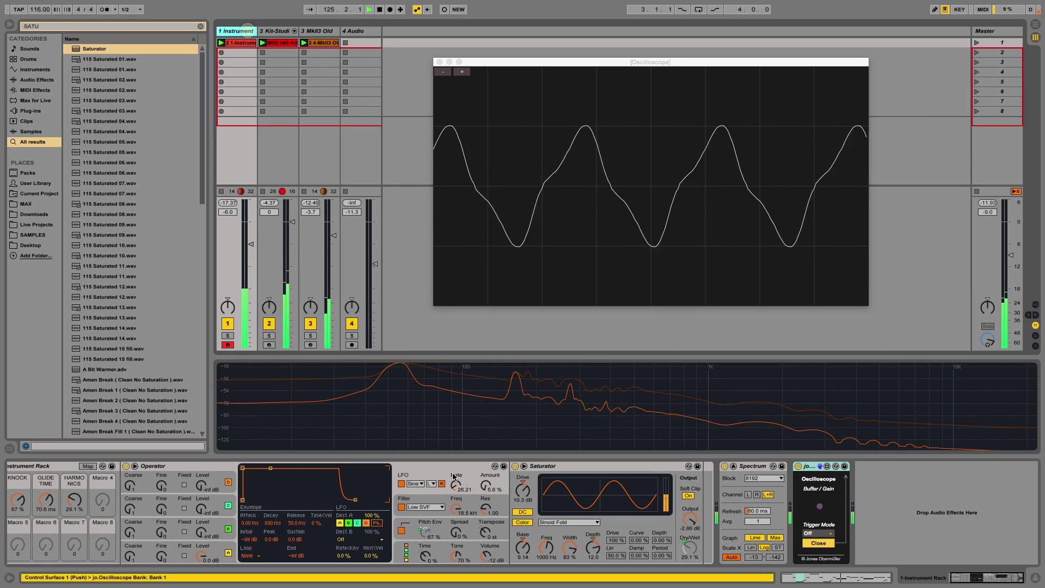